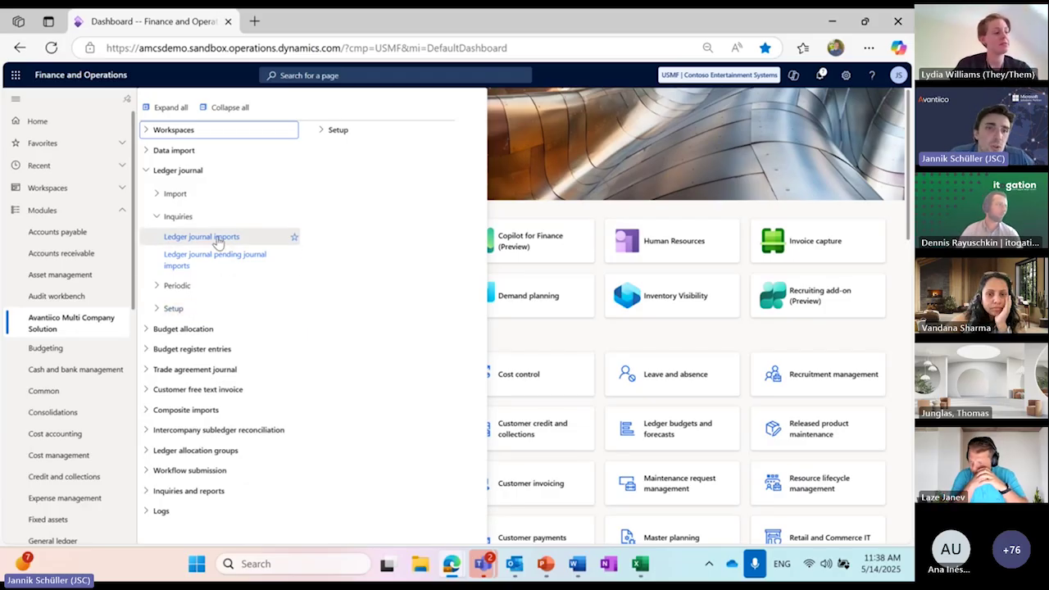
Step: From the ledger journal imports, start a GL file import using the GenJrn journal name
click(217, 239)
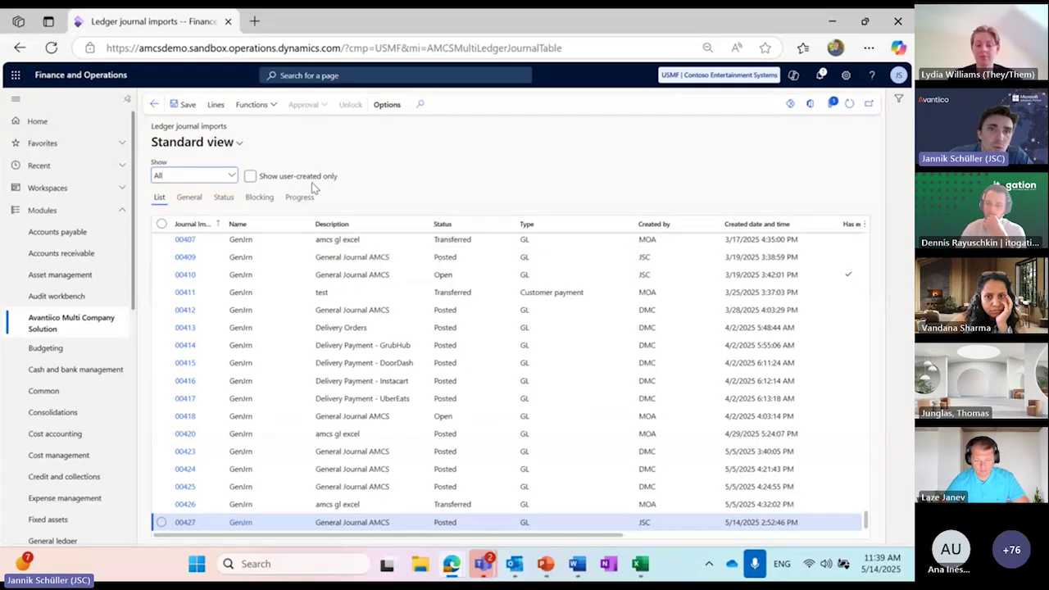
click(273, 112)
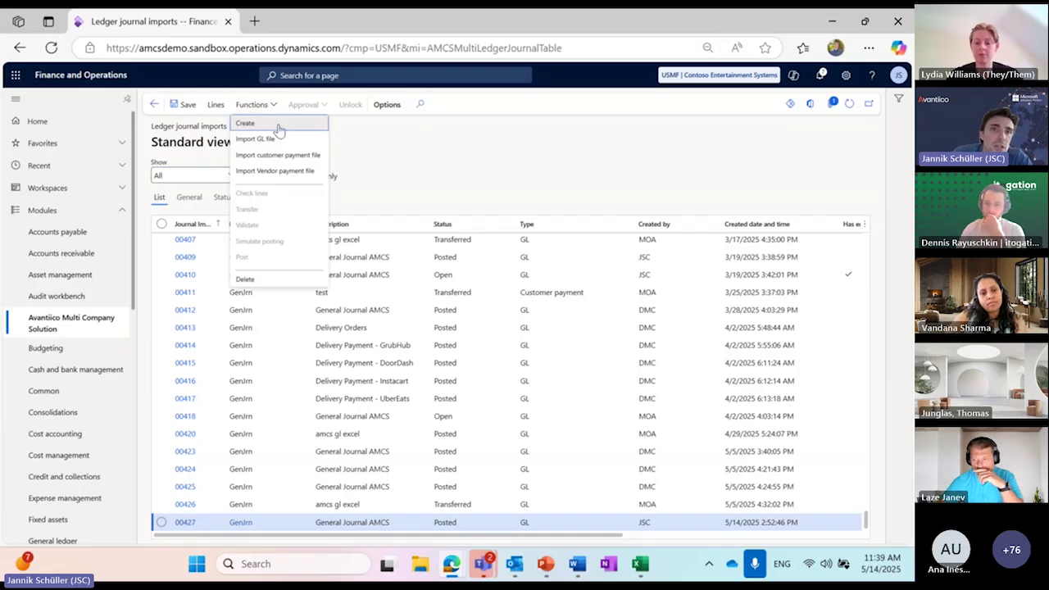
click(272, 139)
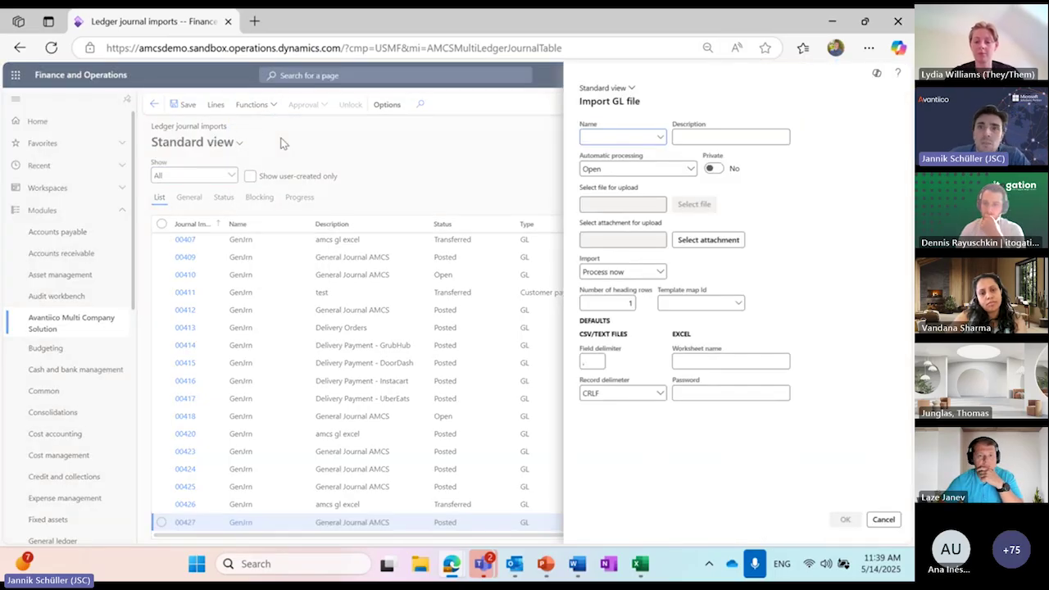
click(660, 139)
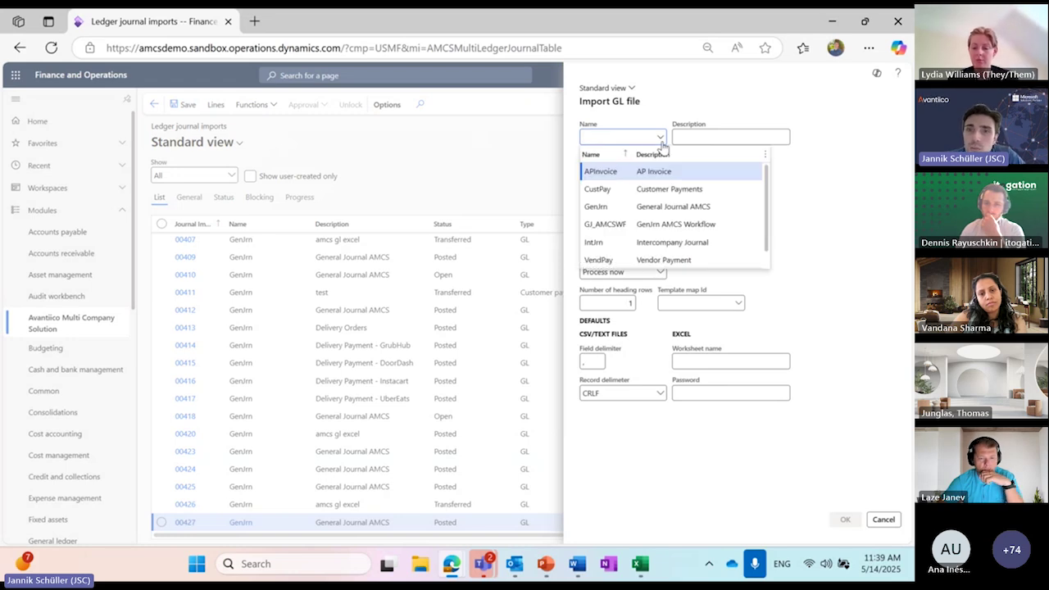
click(646, 206)
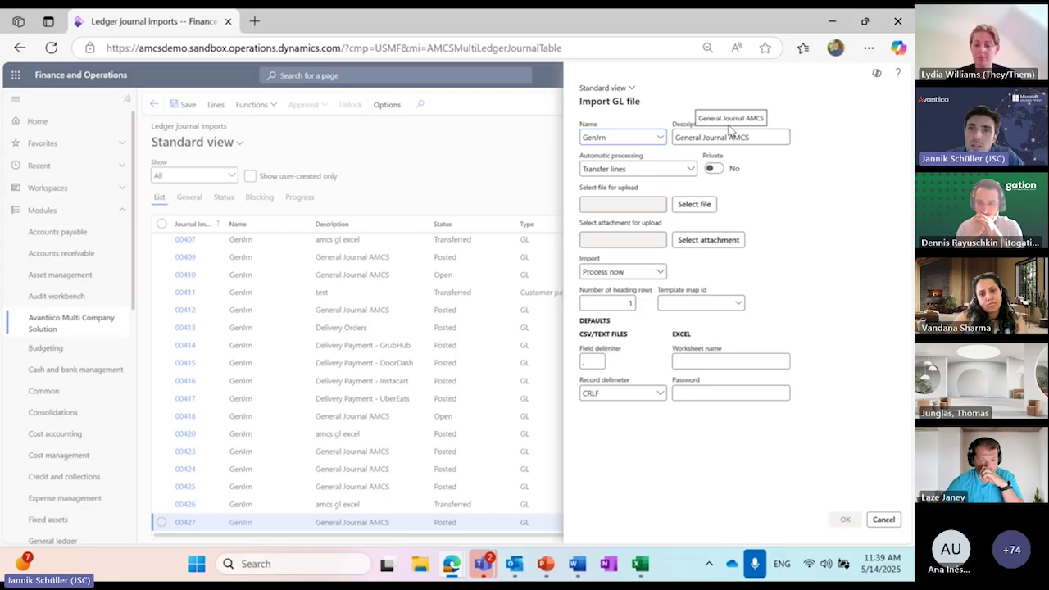
drag(649, 155, 577, 157)
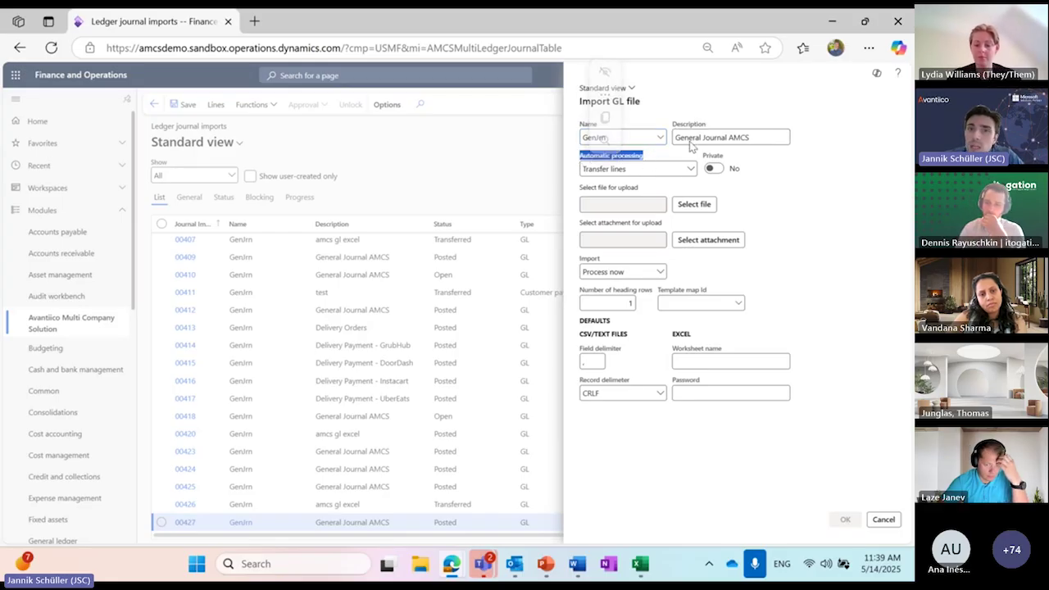
click(799, 184)
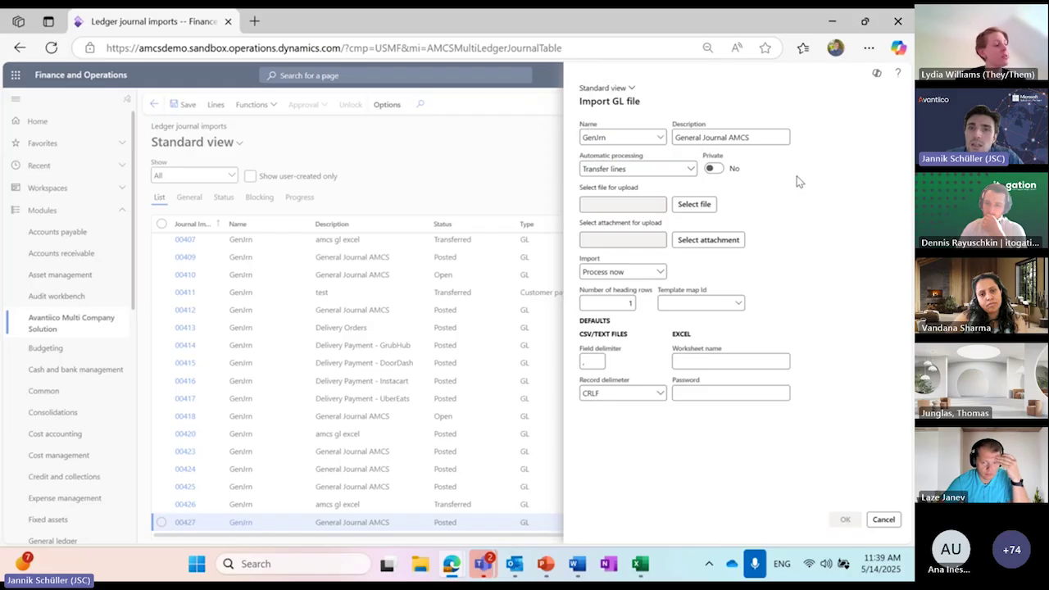
Step: Set the import's automatic processing to Check lines
click(691, 173)
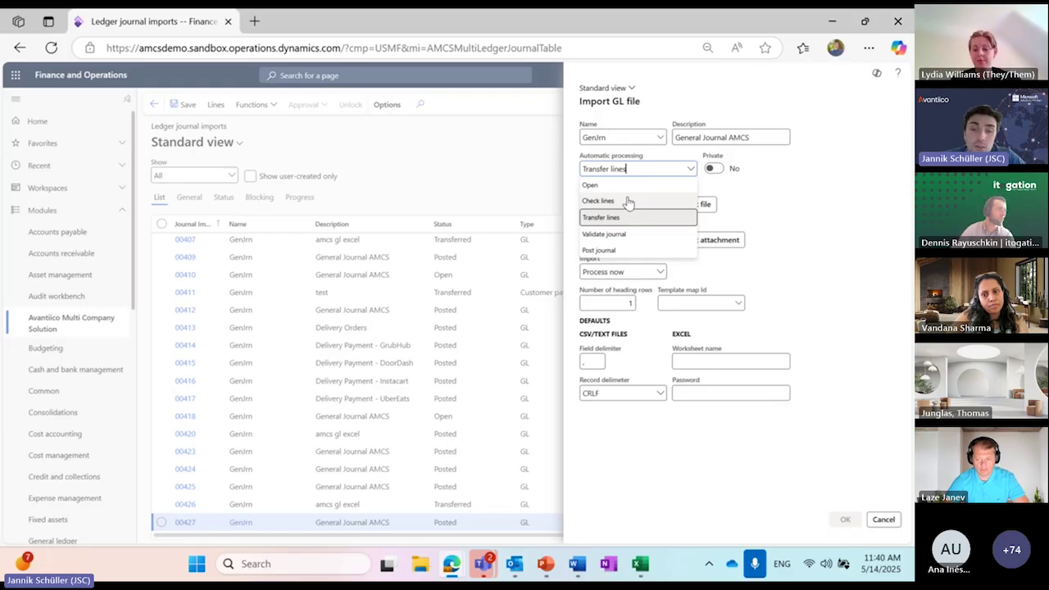
click(647, 253)
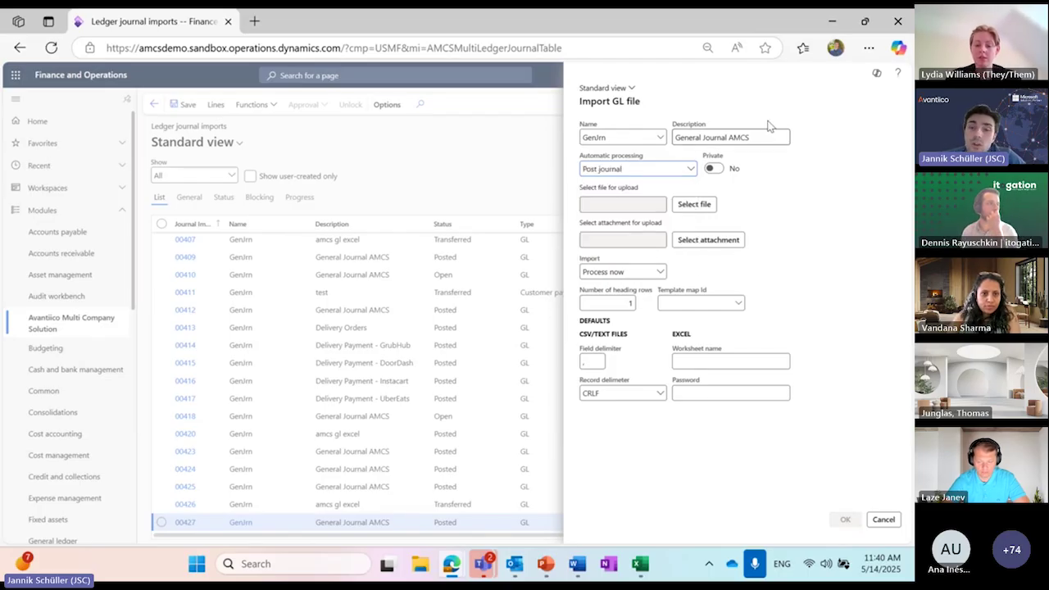
click(690, 169)
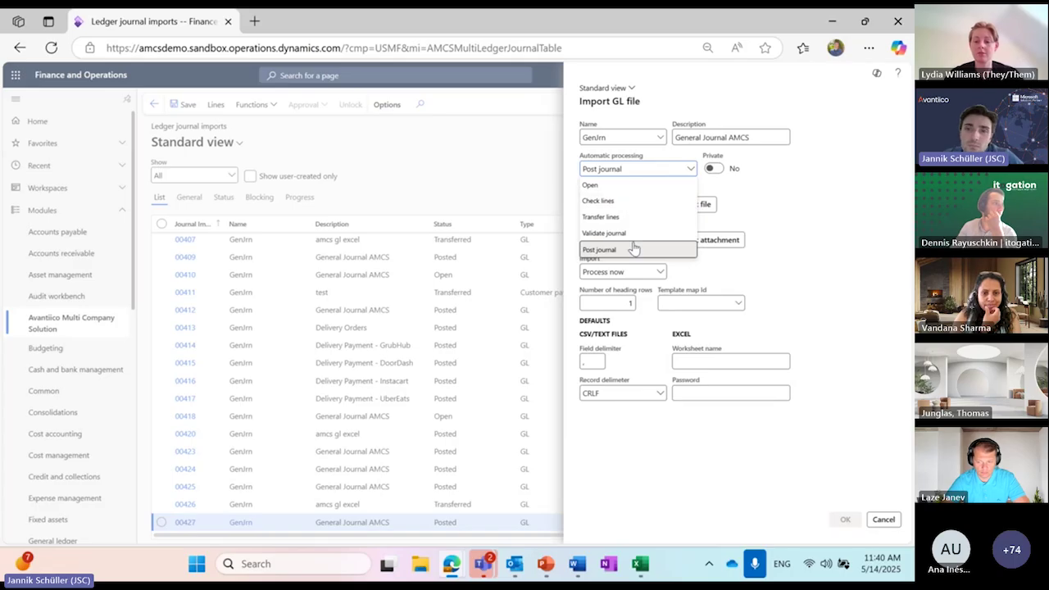
click(633, 201)
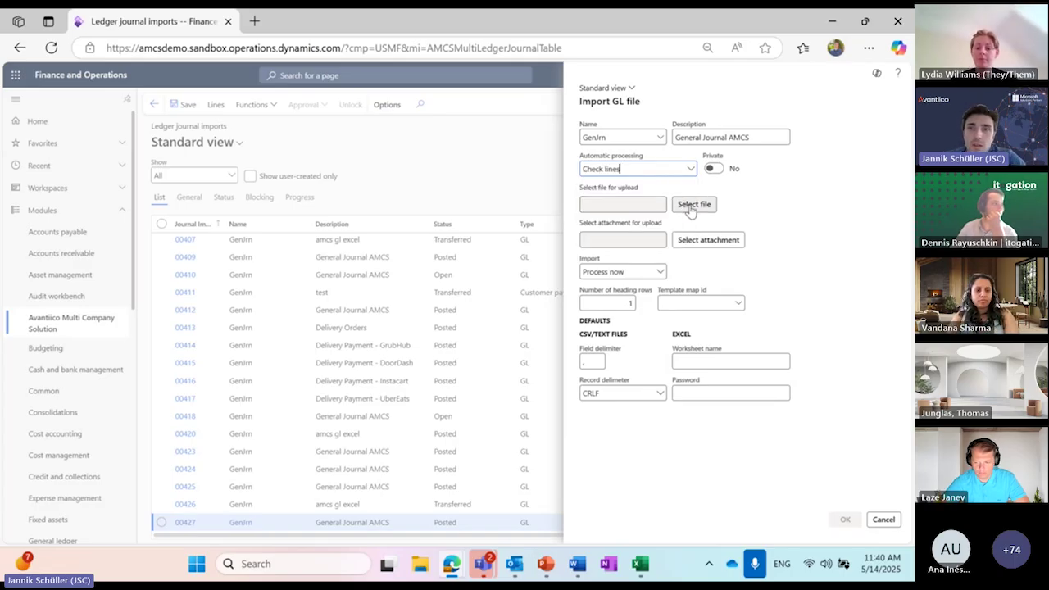
Step: Upload AMCS Demo File 5 - good - manual (1) and run the GL import with Process now
click(691, 206)
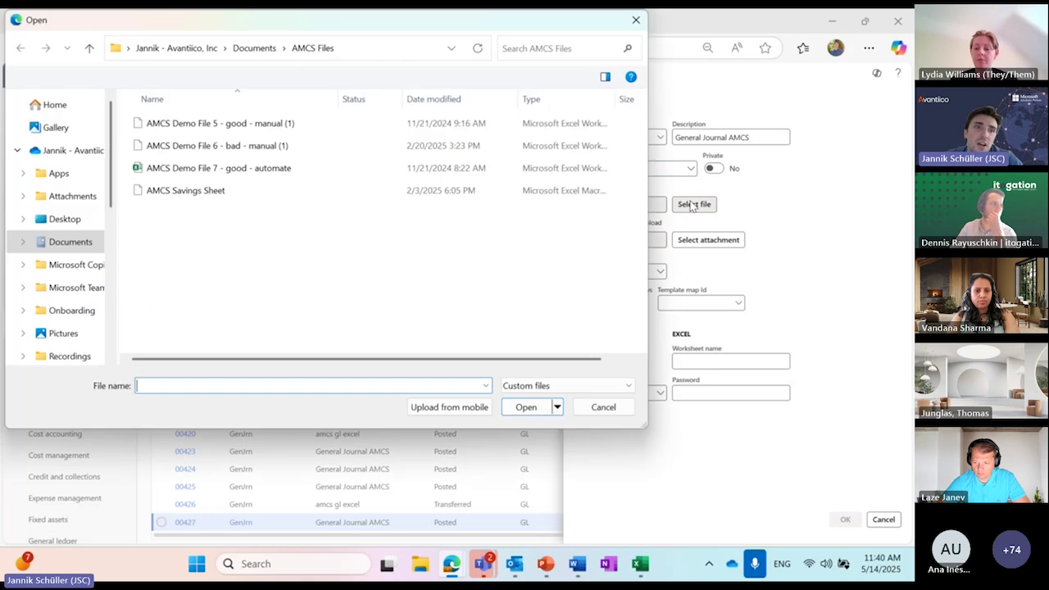
click(273, 127)
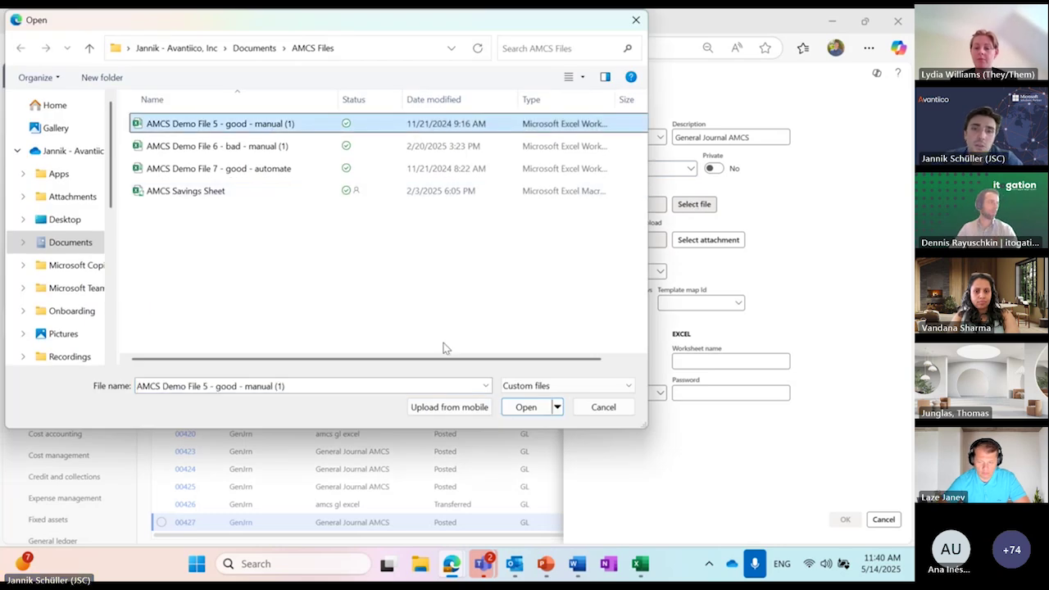
click(527, 409)
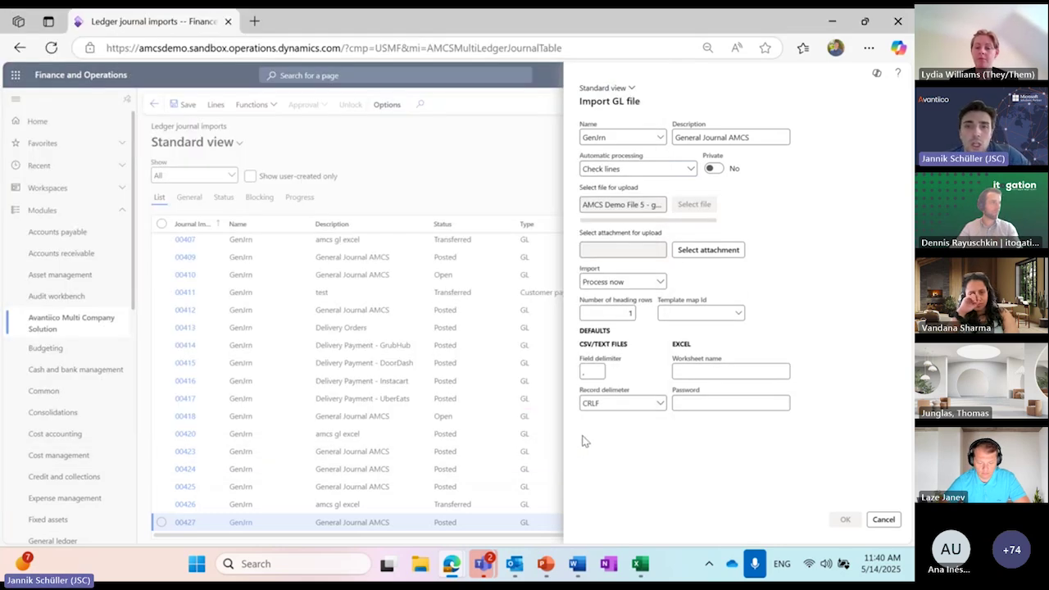
click(660, 281)
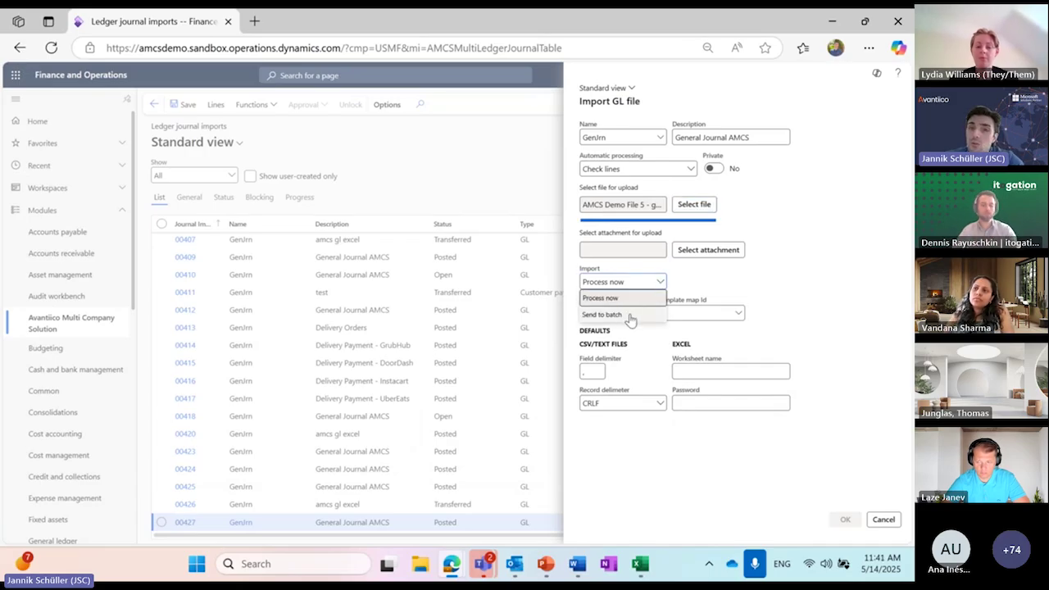
click(719, 290)
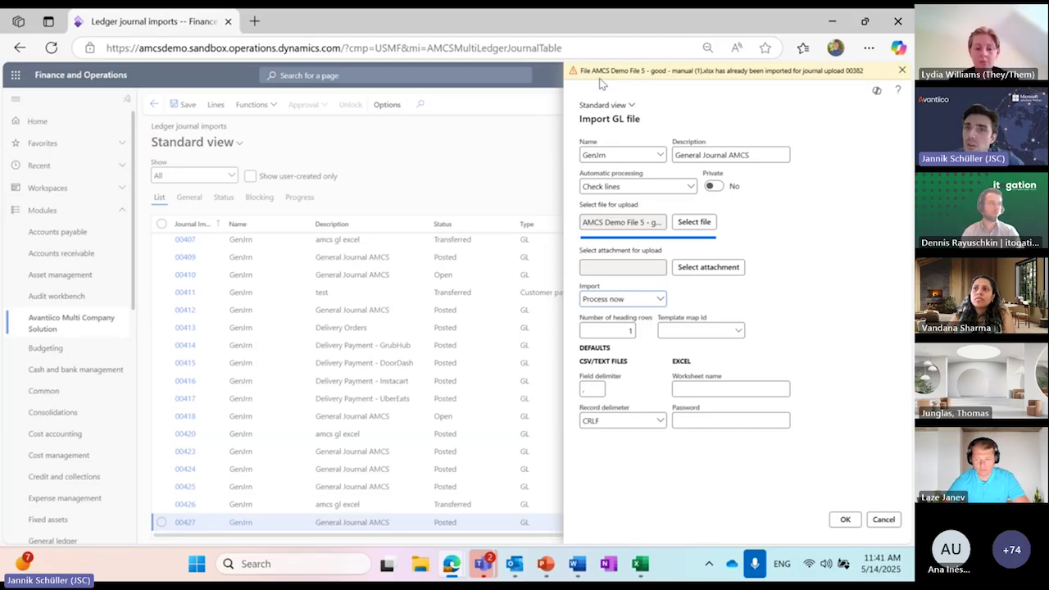
click(843, 519)
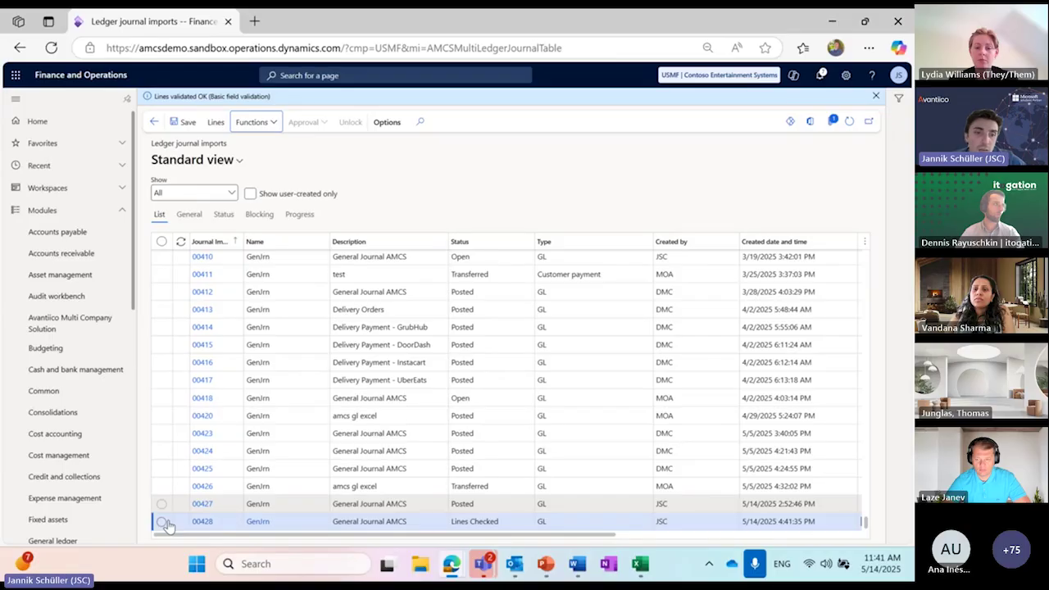
Step: Review the lines of the newly imported journal and check its errors, then return to the imports list
click(202, 522)
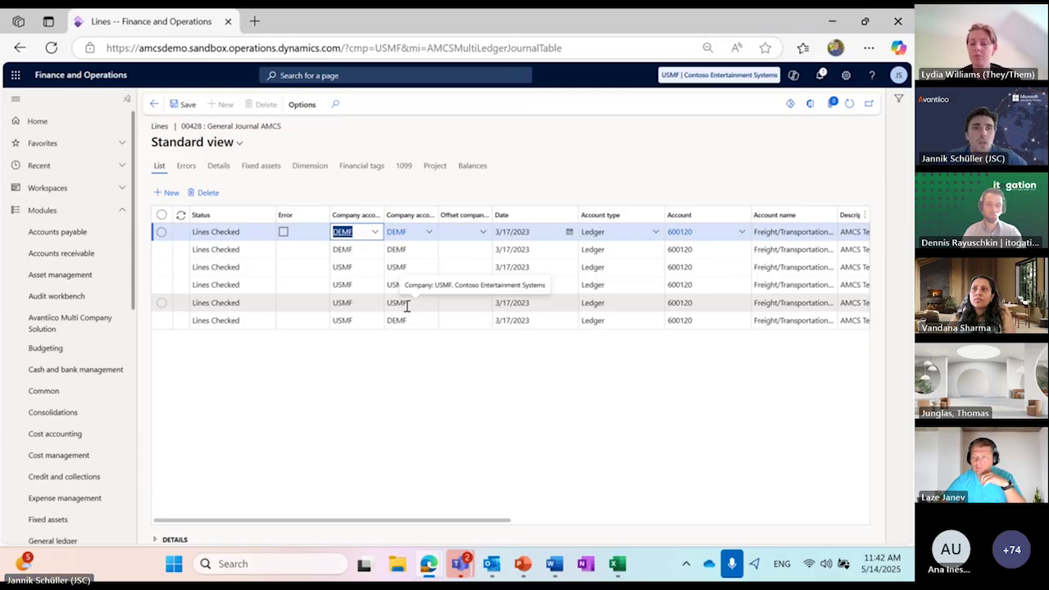
click(184, 165)
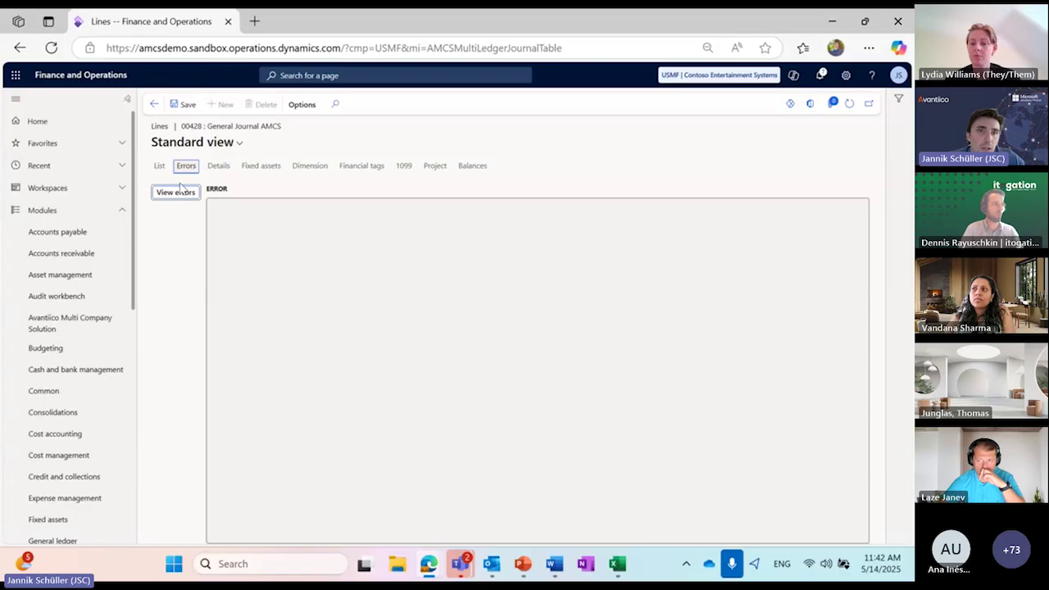
click(180, 189)
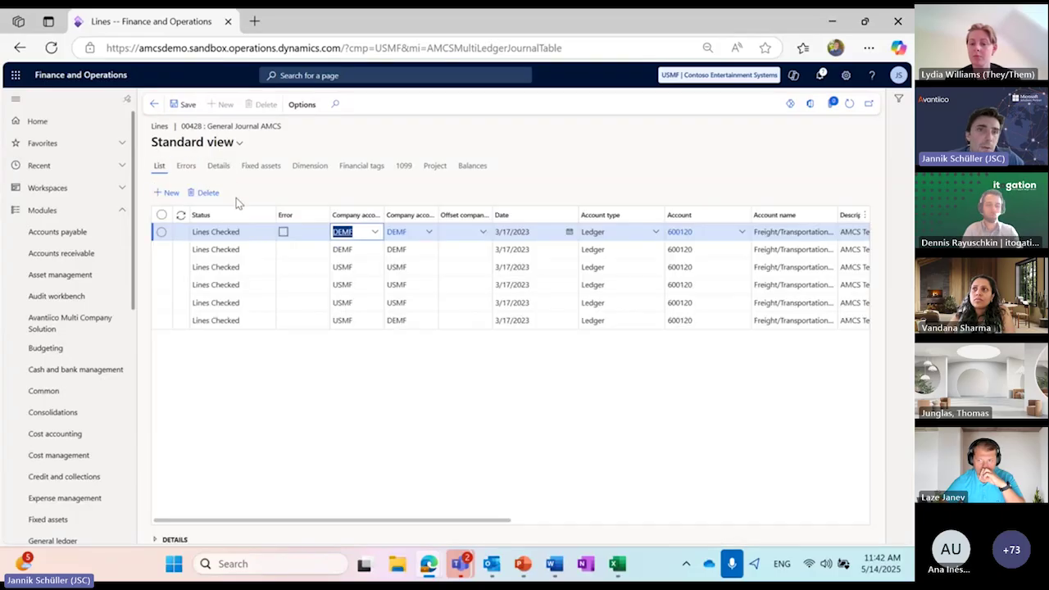
click(156, 105)
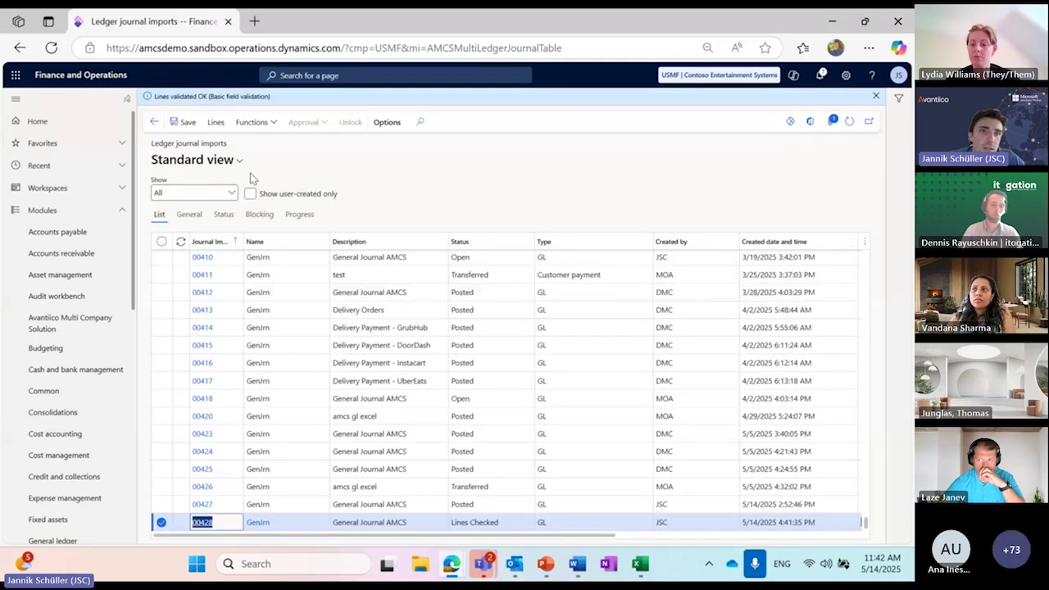
Step: Transfer the newly imported journal to the DEMF and USMF company journals without batch processing
click(252, 121)
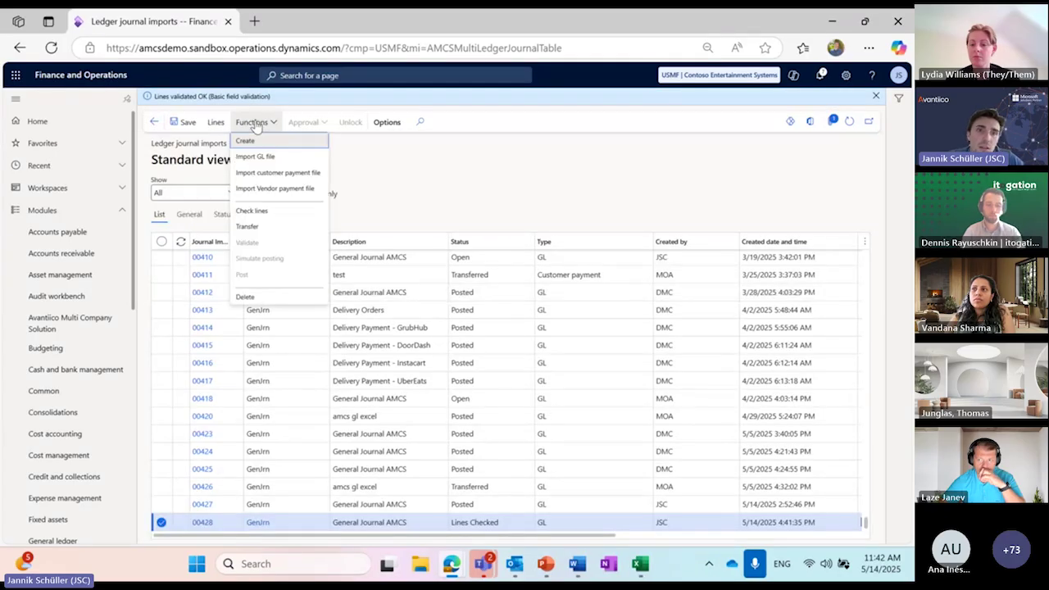
click(265, 231)
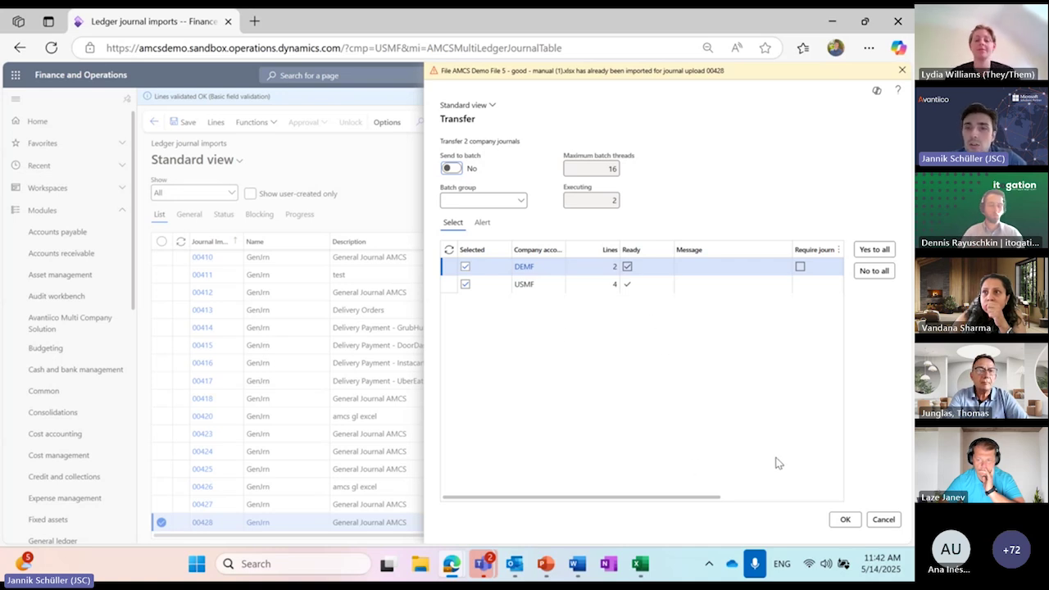
click(844, 519)
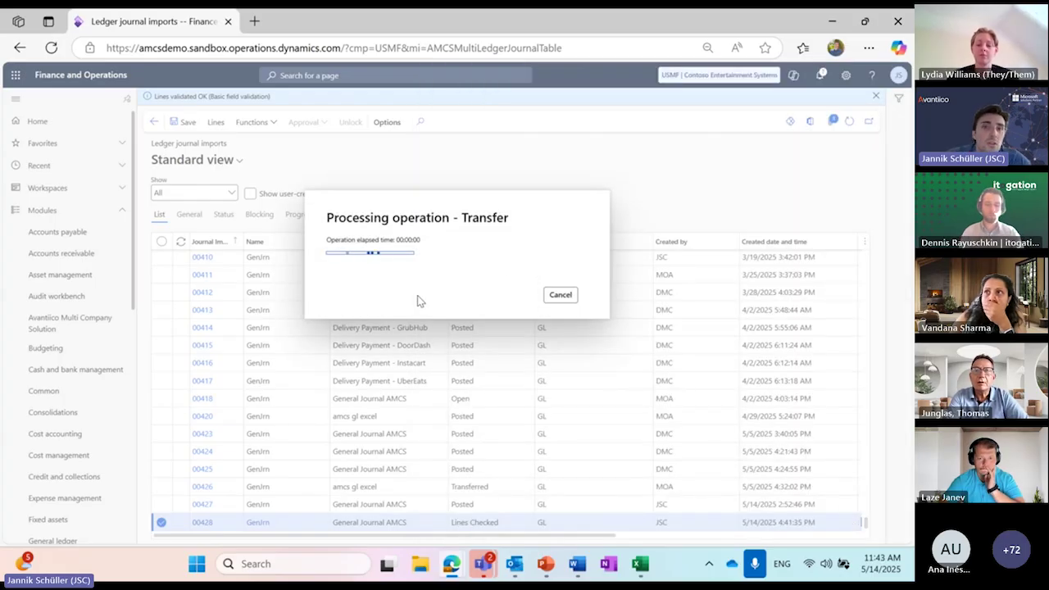
Step: Open the DEMF general journal from the transfer details of the import's first line
click(197, 521)
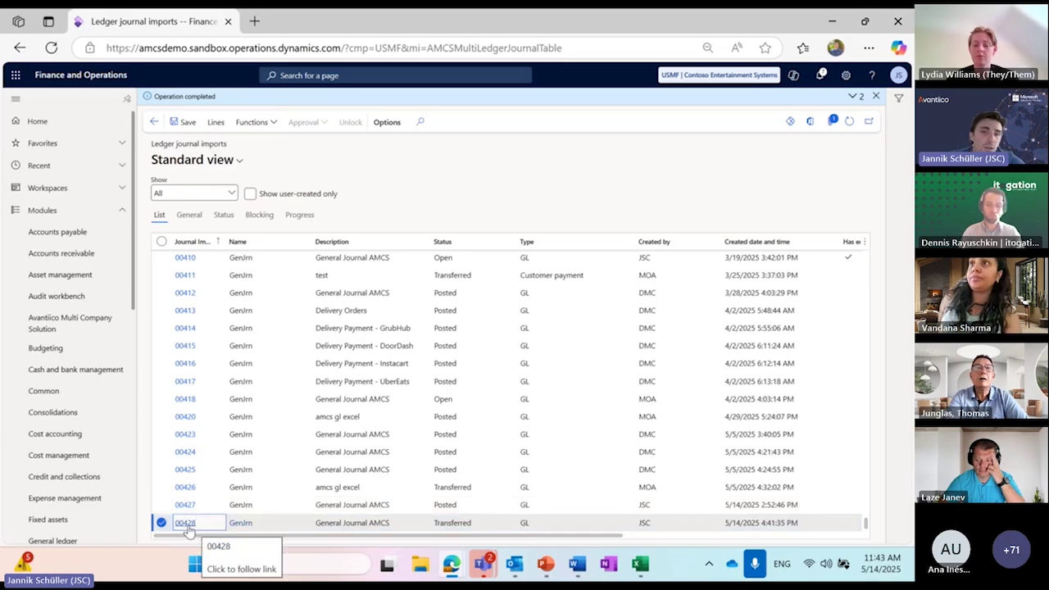
click(188, 527)
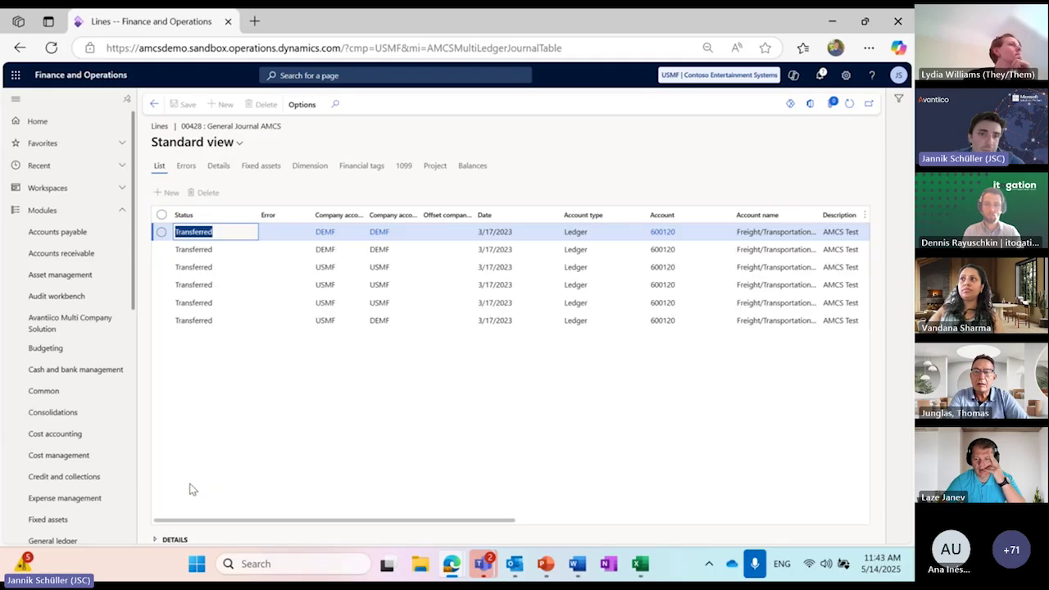
click(163, 232)
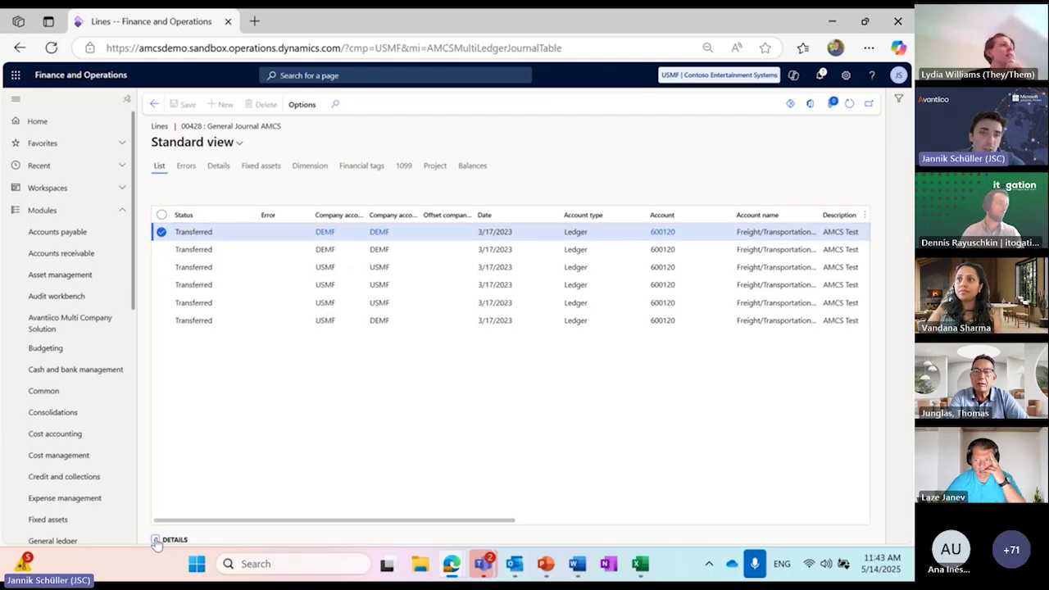
click(161, 542)
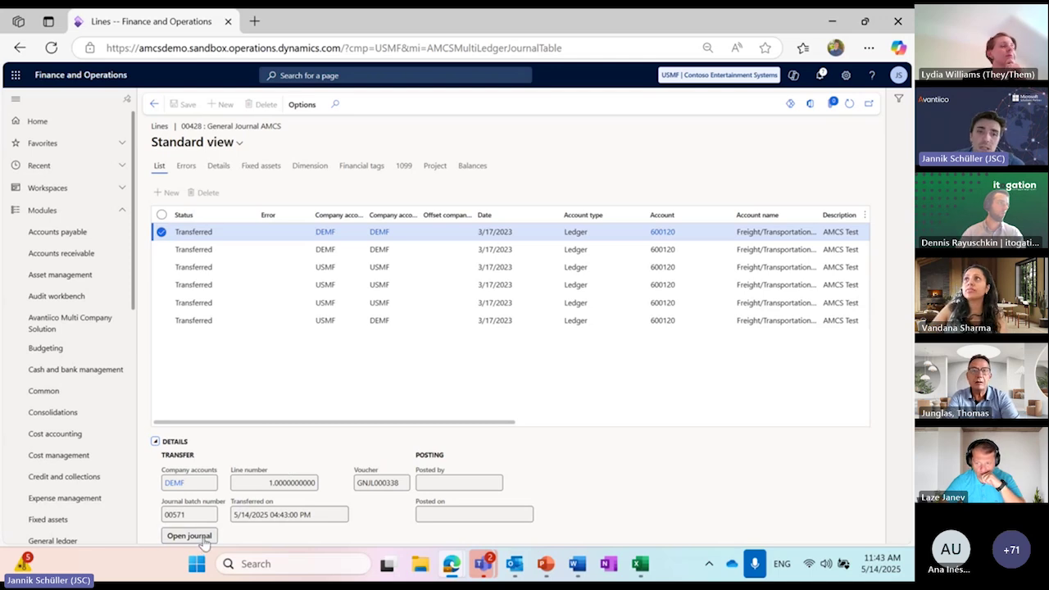
click(205, 541)
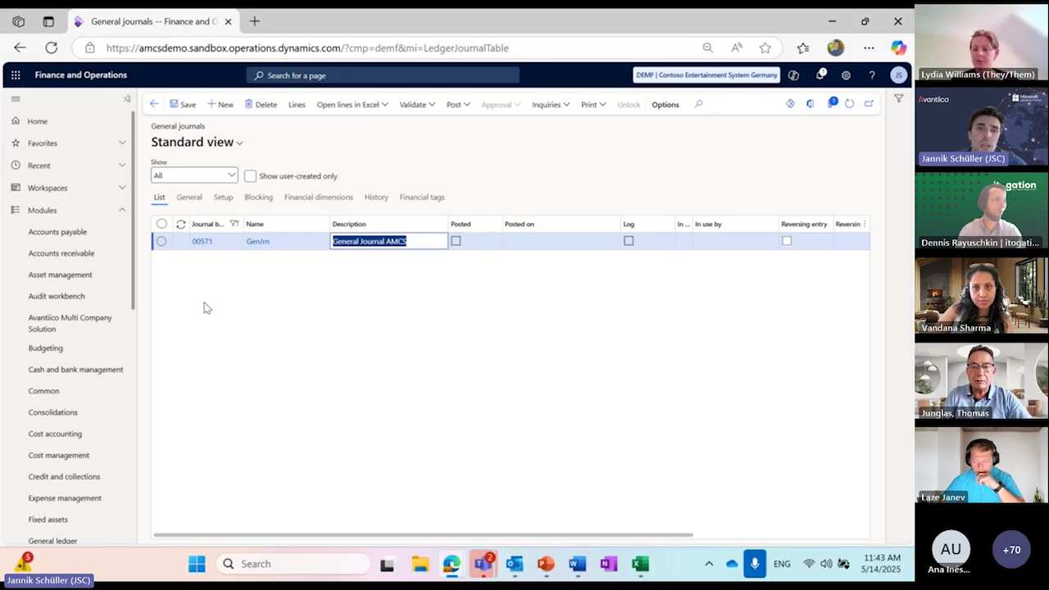
Step: Examine the DEMF journal's voucher lines and return to the ledger journal imports list
click(208, 248)
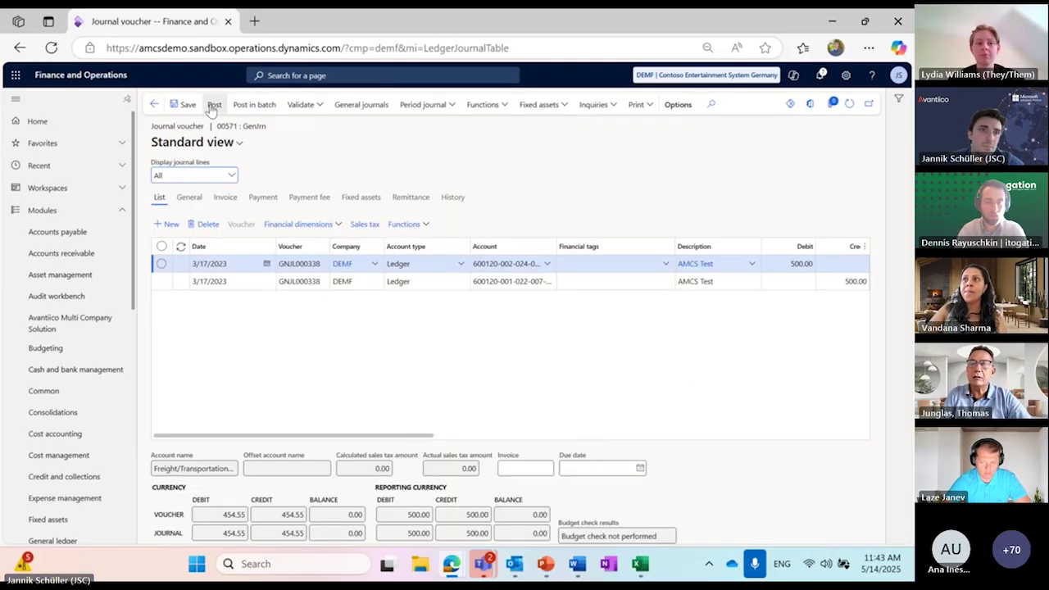
click(154, 105)
click(155, 106)
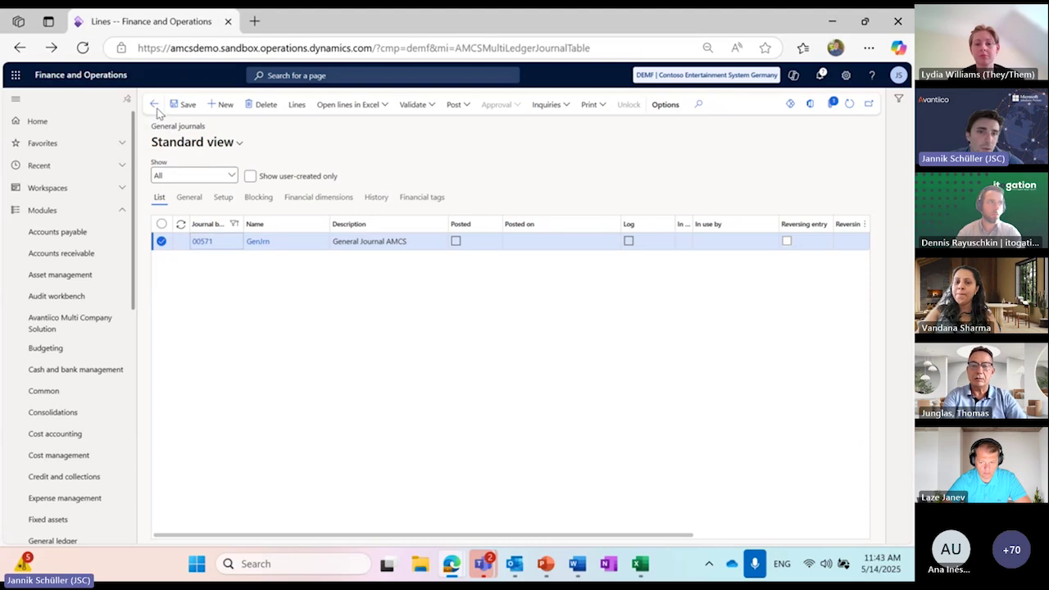
click(155, 107)
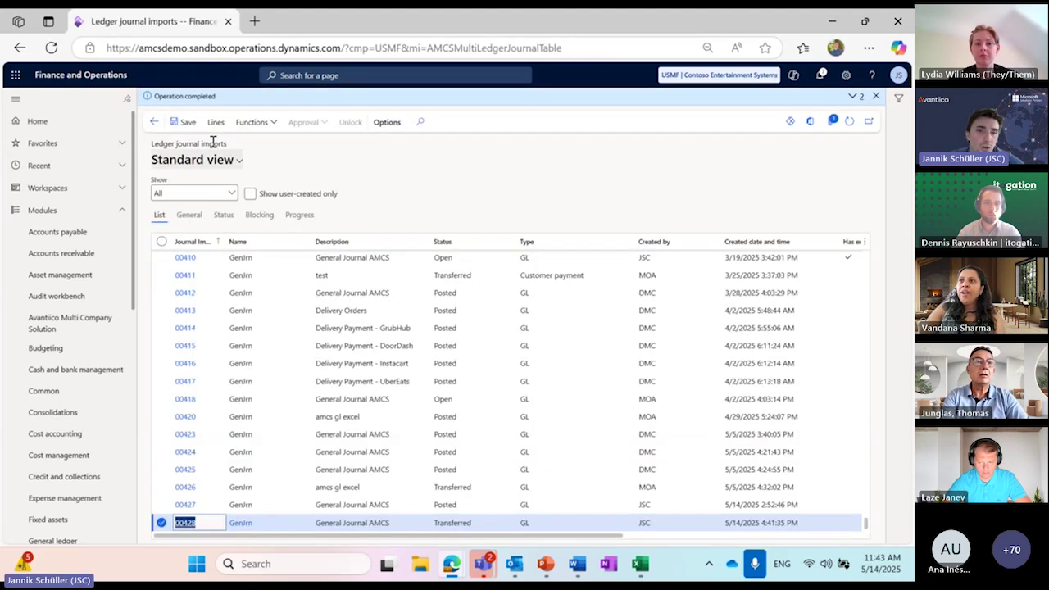
Step: Post the transferred import for both DEMF and USMF without batch processing
click(252, 122)
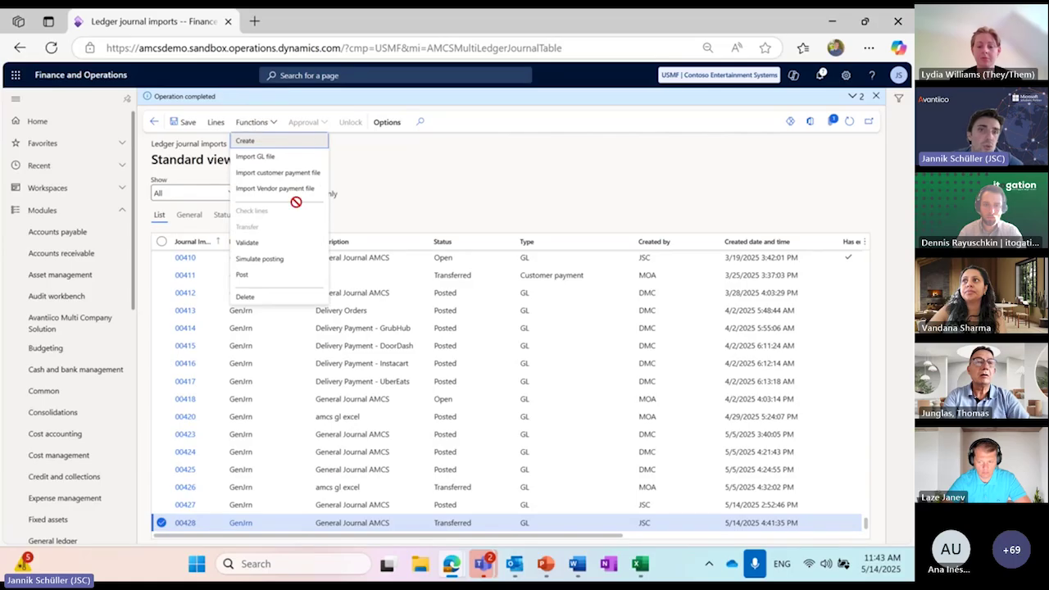
click(282, 277)
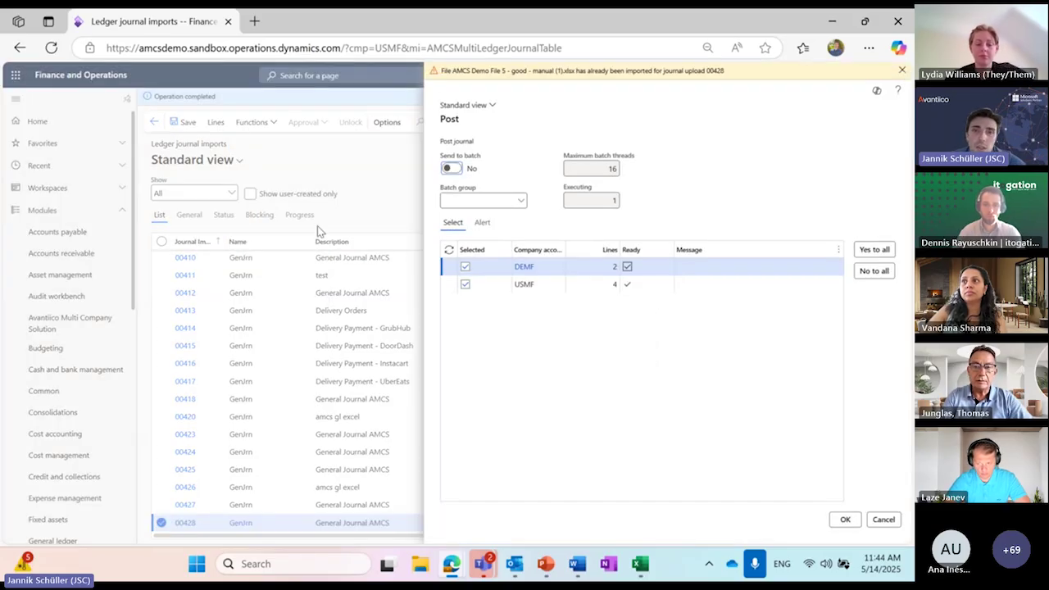
click(843, 520)
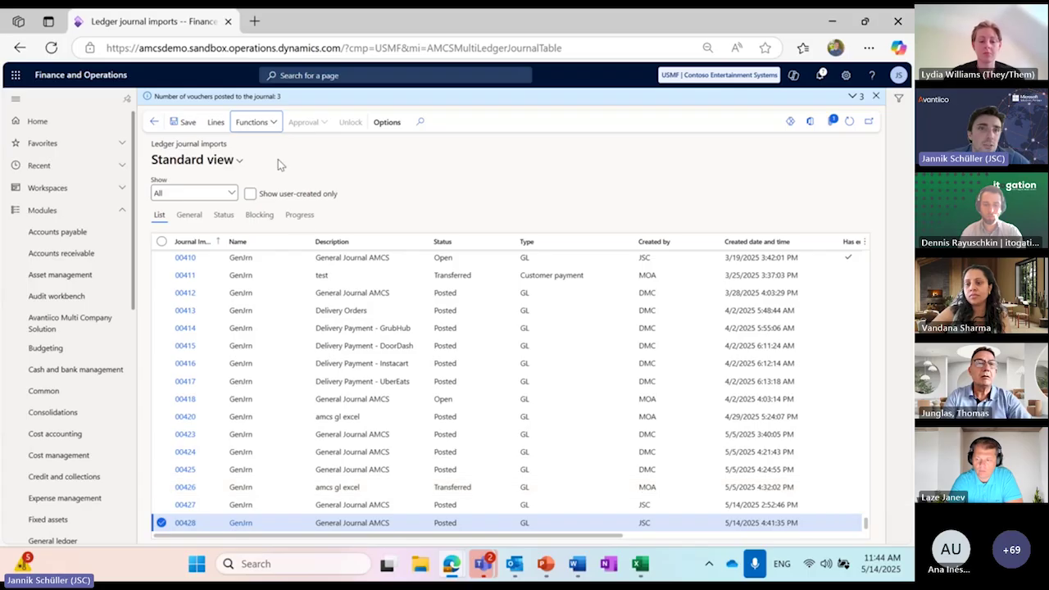
Step: Start a GL file import with the journal name GenJrn and automatic processing set to Post journal
click(270, 123)
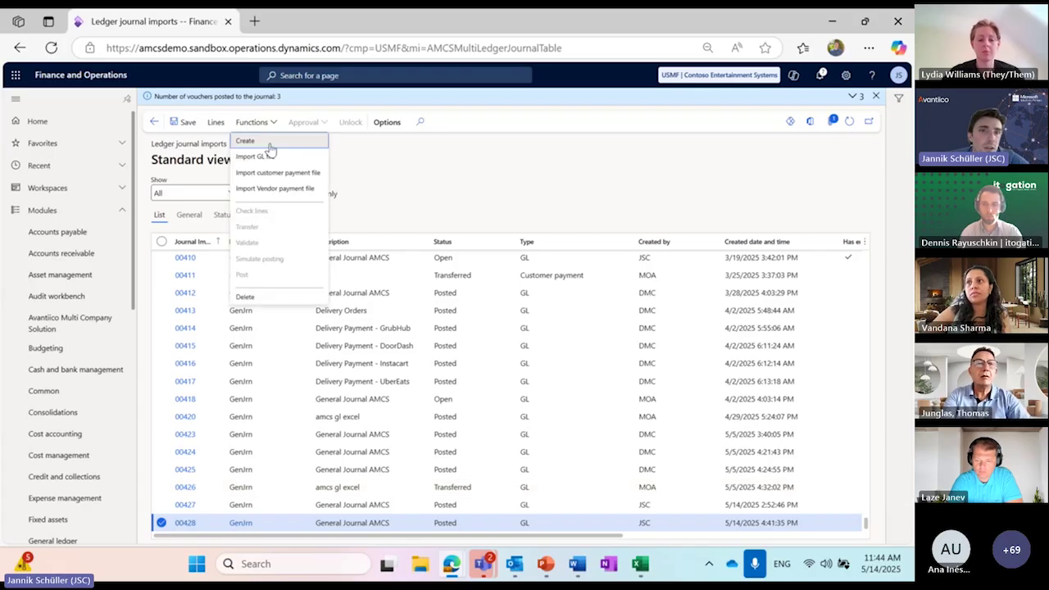
click(286, 159)
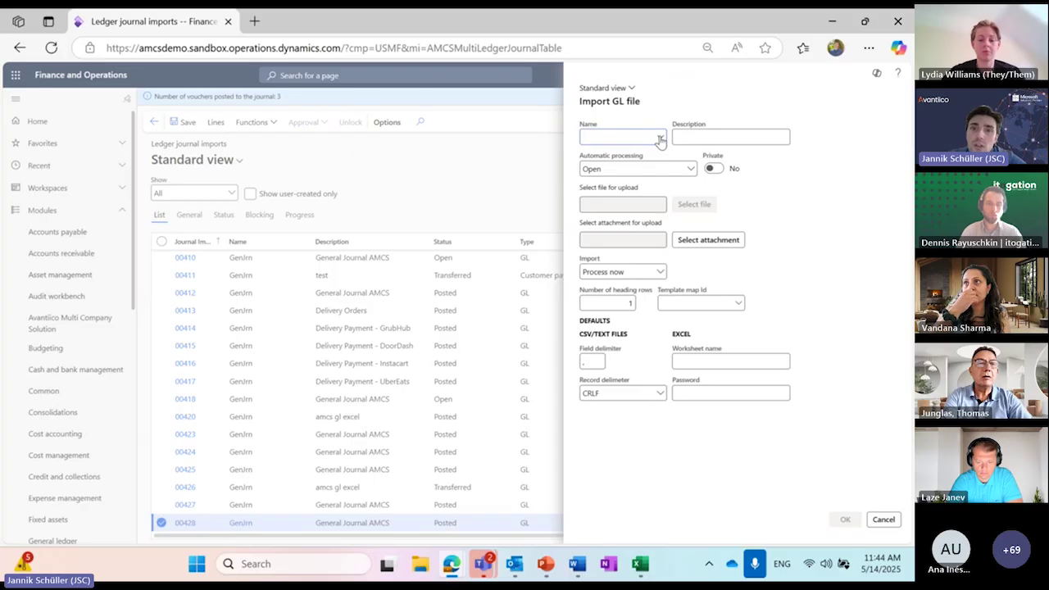
text(GenJrn)
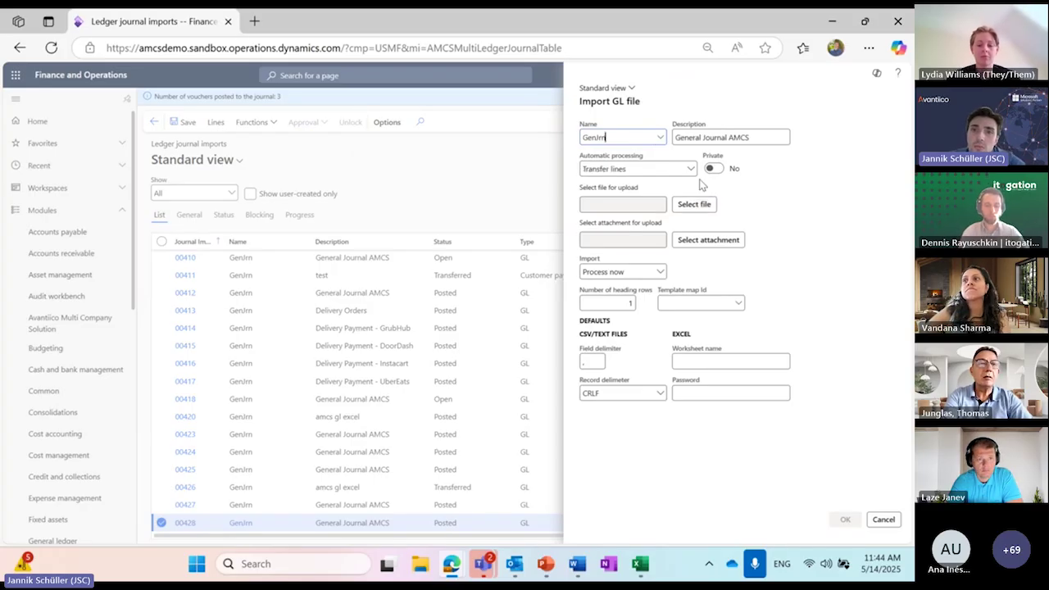
key(Tab)
key(Tab)
Step: Choose "AMCS Demo File 6 - bad - manual (1)" as the upload file and run the import
click(695, 207)
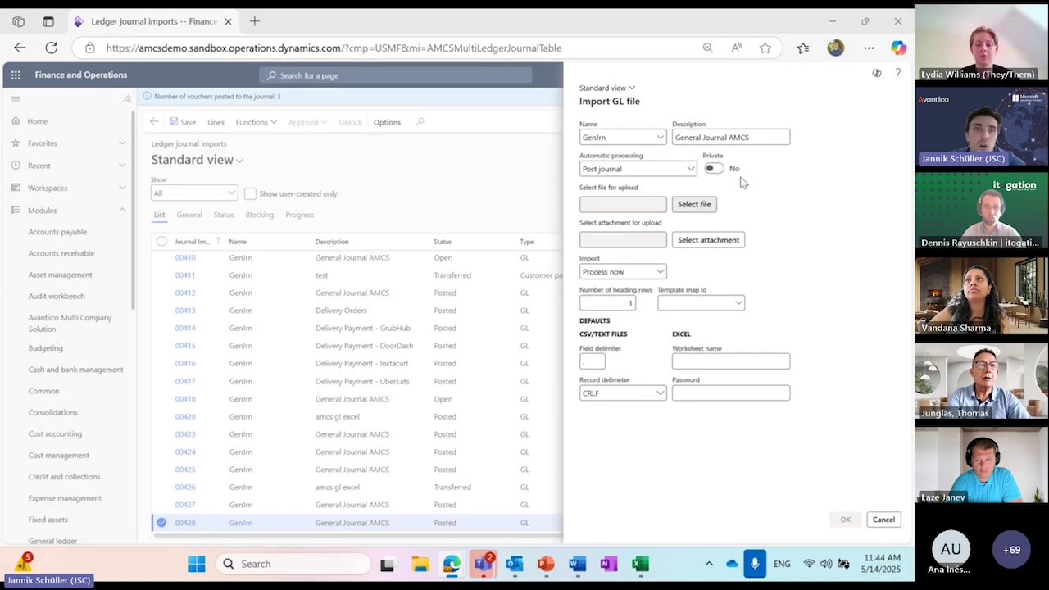
click(293, 146)
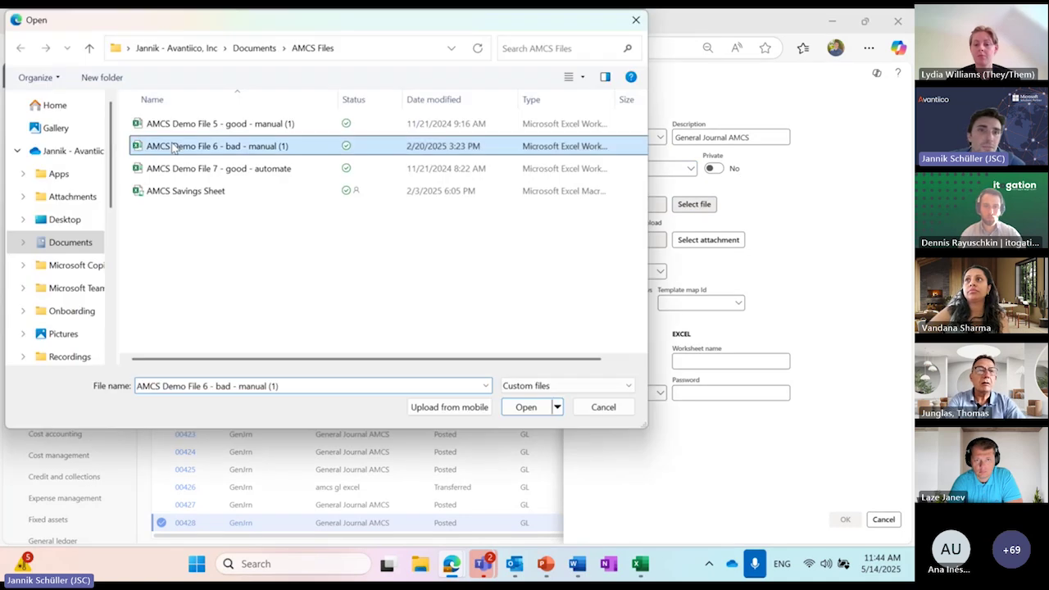
click(513, 409)
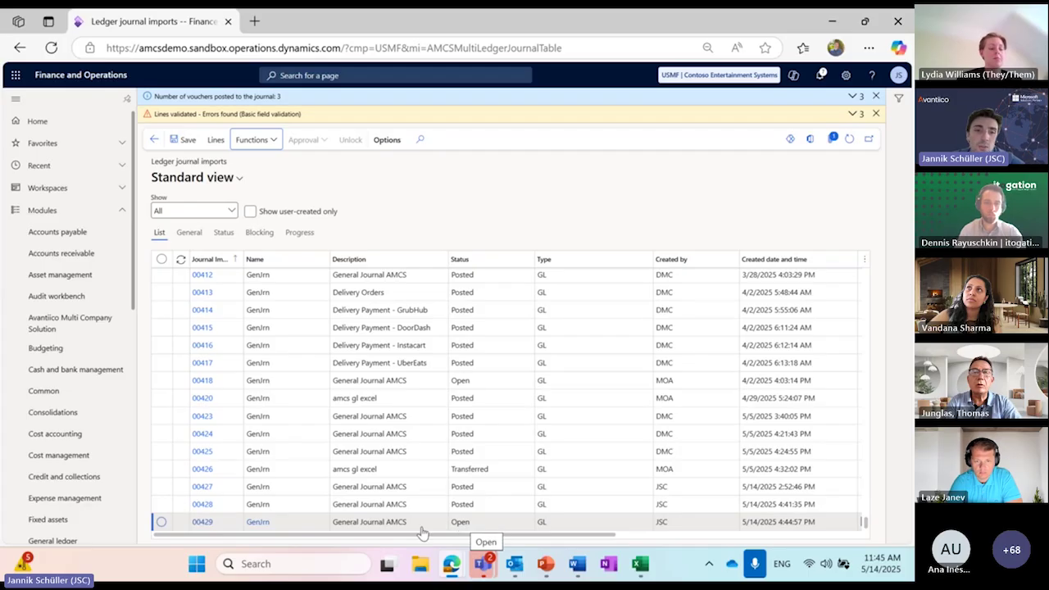
Step: Open the lines of the newly imported journal and view the errors of the DEMF line flagged with an error
click(207, 527)
click(206, 525)
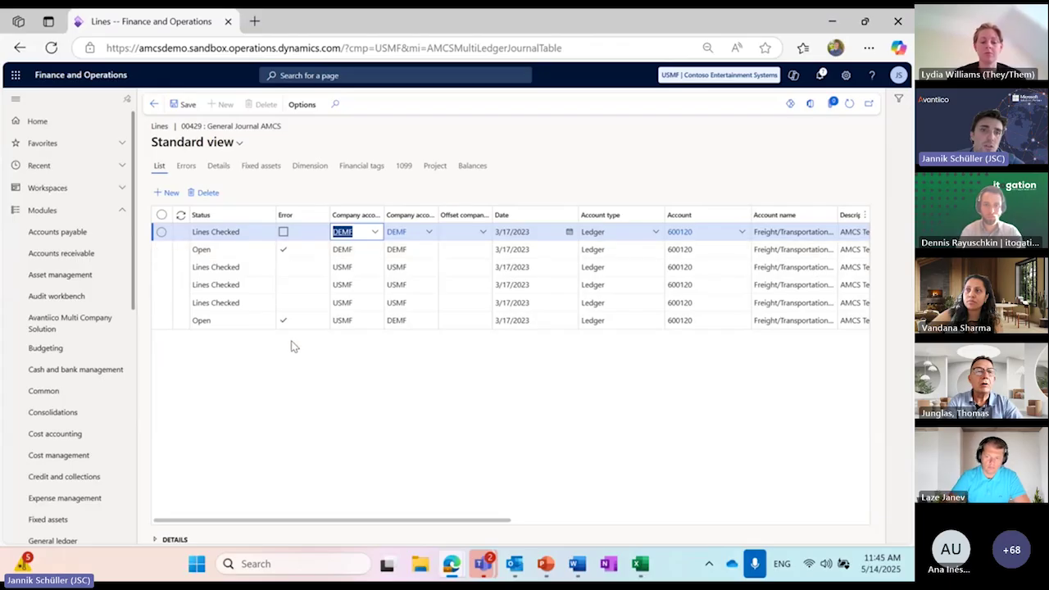
click(163, 250)
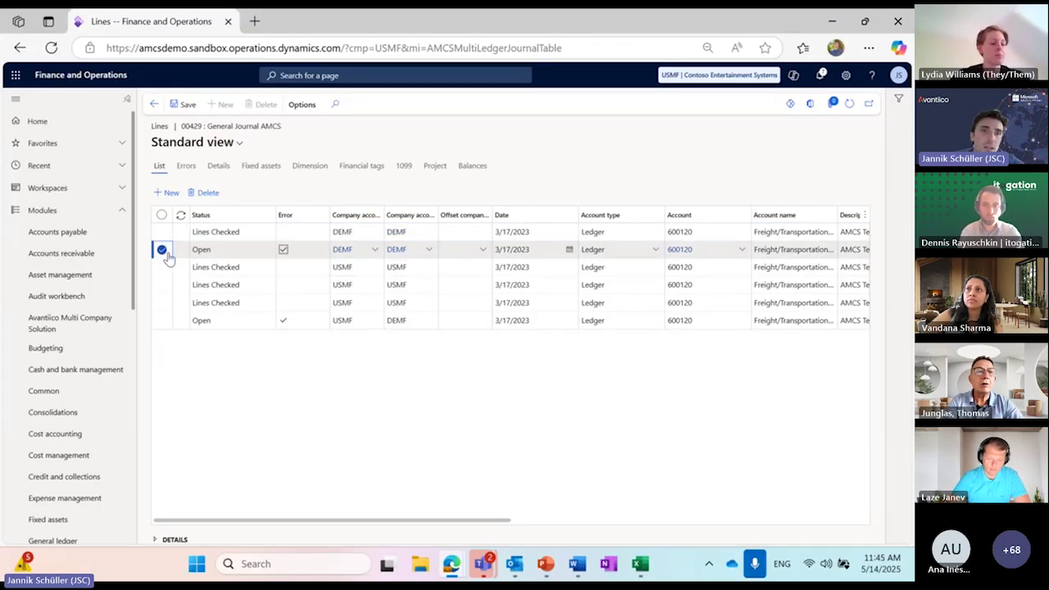
click(186, 166)
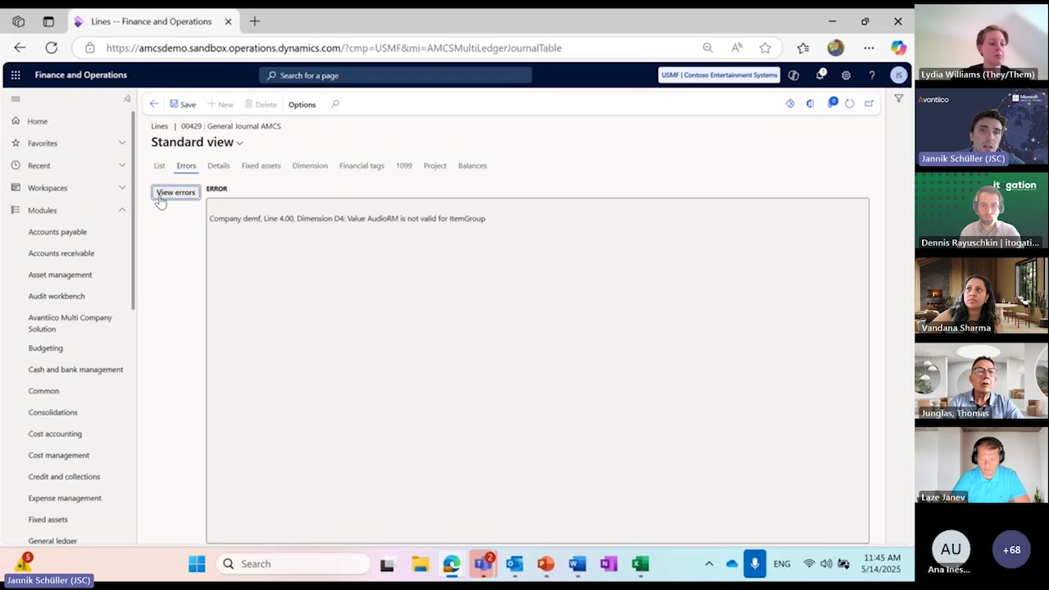
click(172, 193)
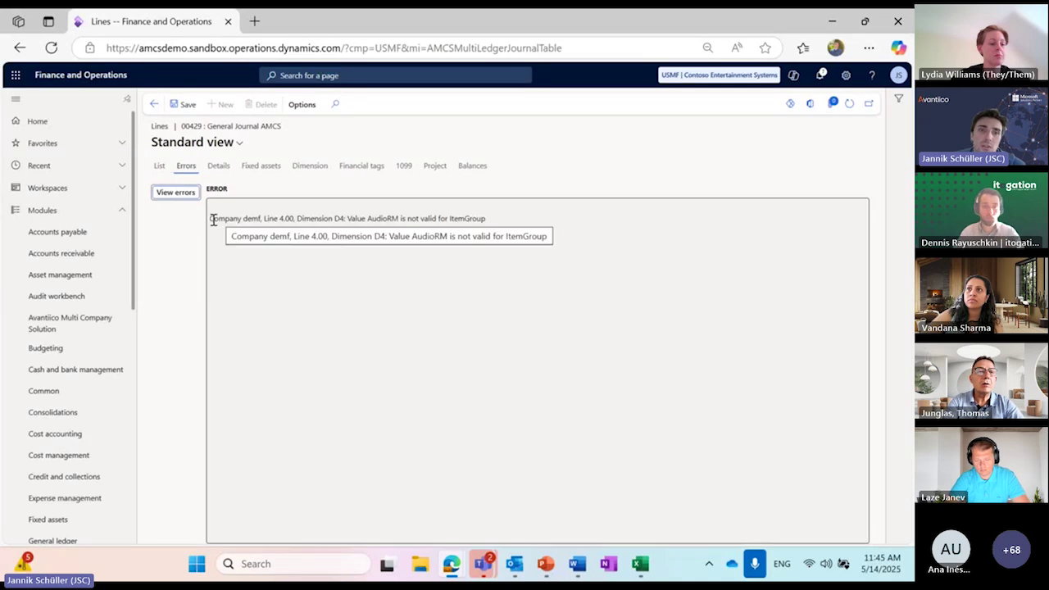
Step: Examine the flagged line's error text and financial dimensions, and return to the ledger journal imports list
drag(211, 218, 489, 219)
click(409, 274)
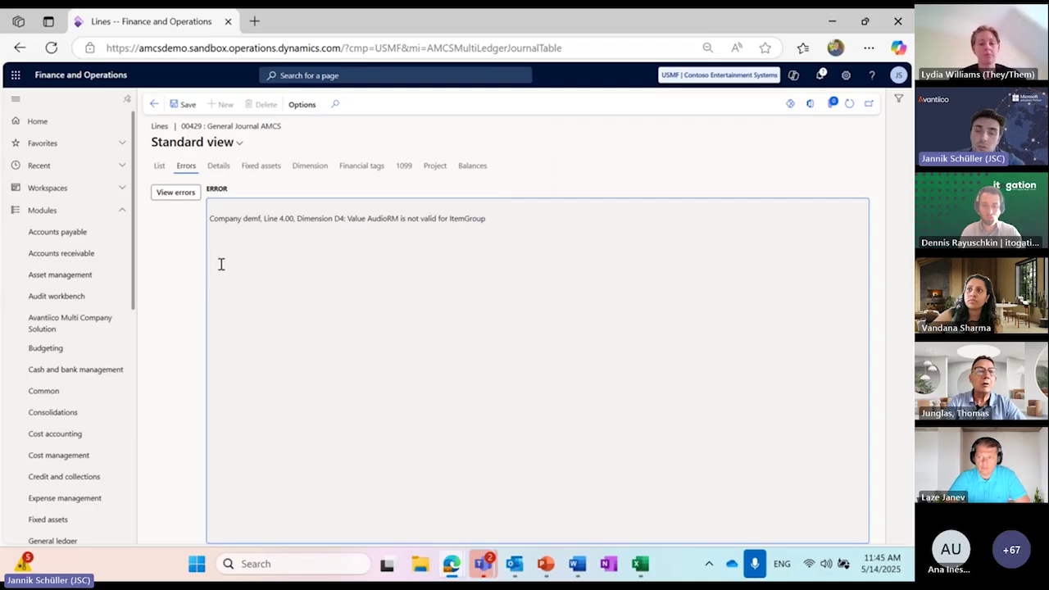
click(312, 165)
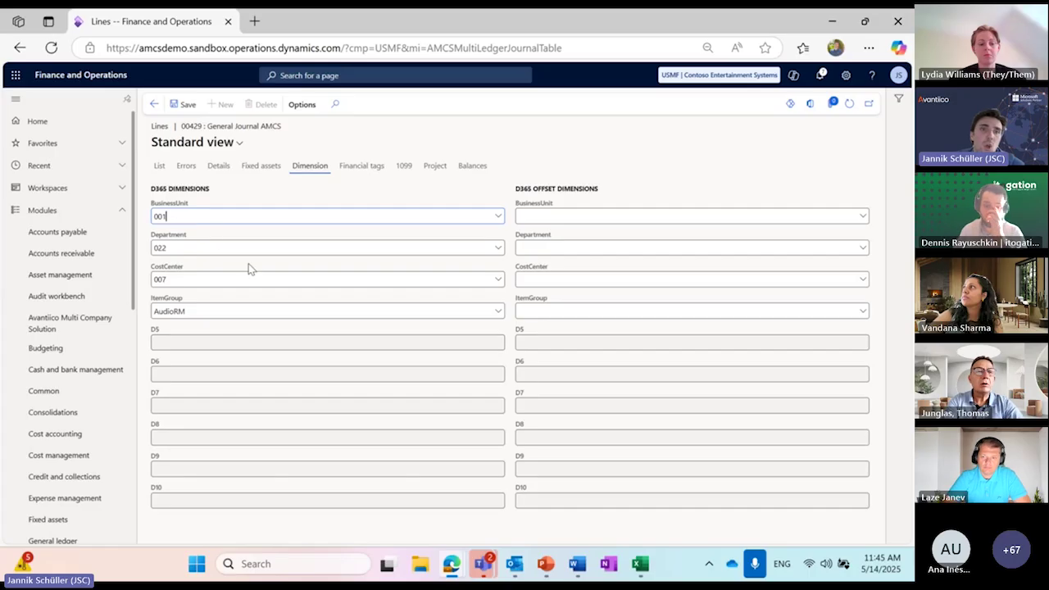
click(153, 104)
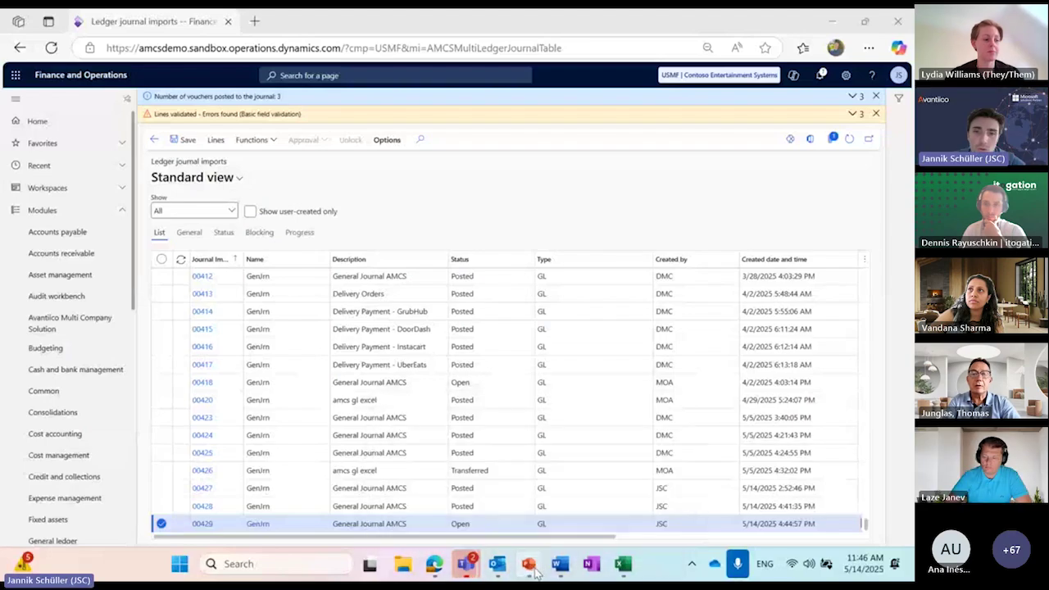
Step: Switch to the AMCS Lite presentation in PowerPoint and present the "Onboarding and Additional Material" slide, swapping Presenter View and Slide Show
mouse_move(529, 565)
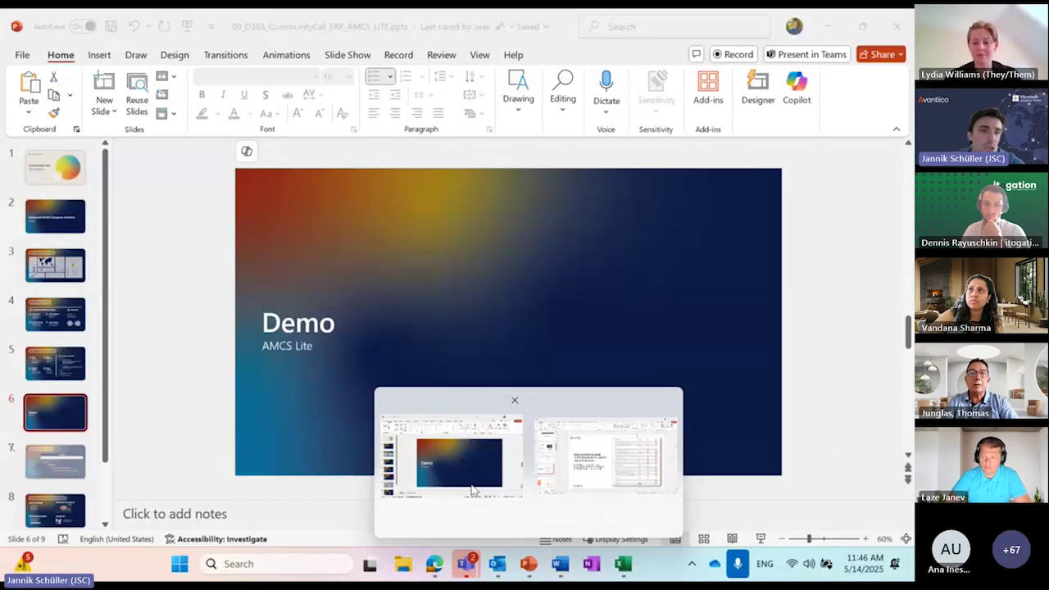
click(472, 490)
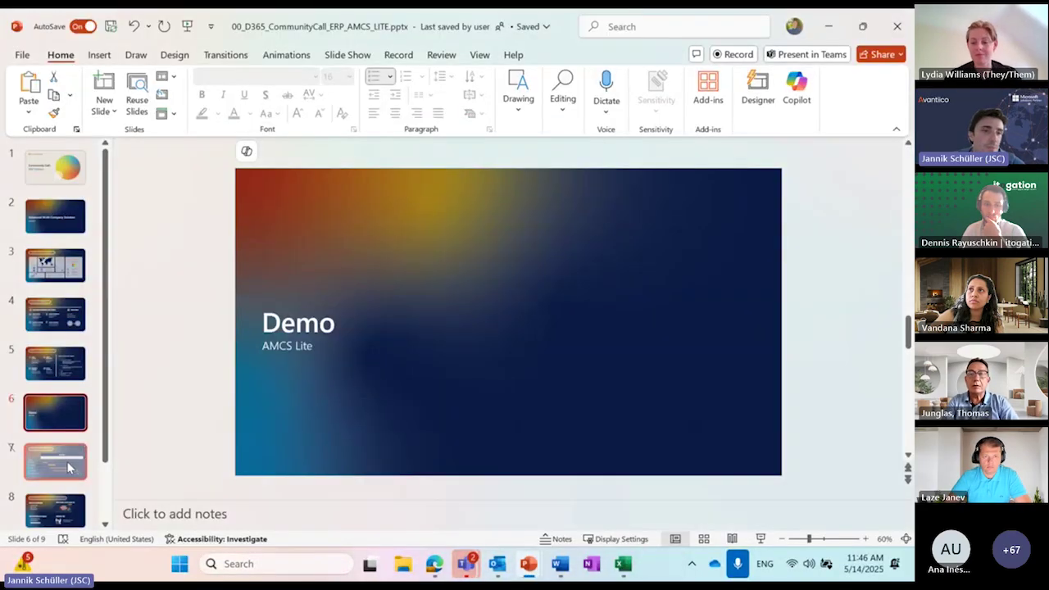
click(57, 508)
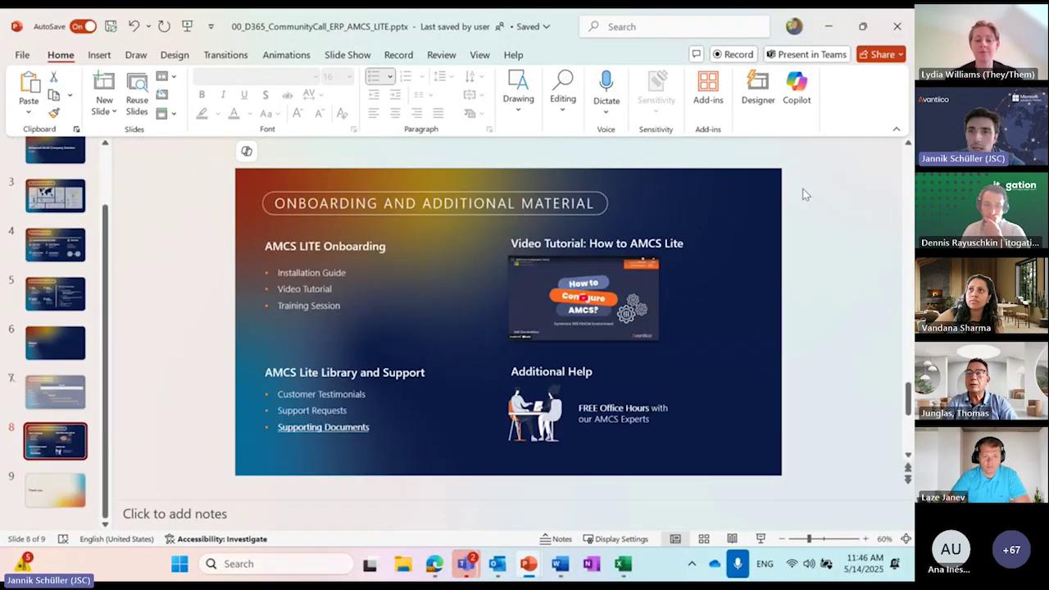
click(761, 538)
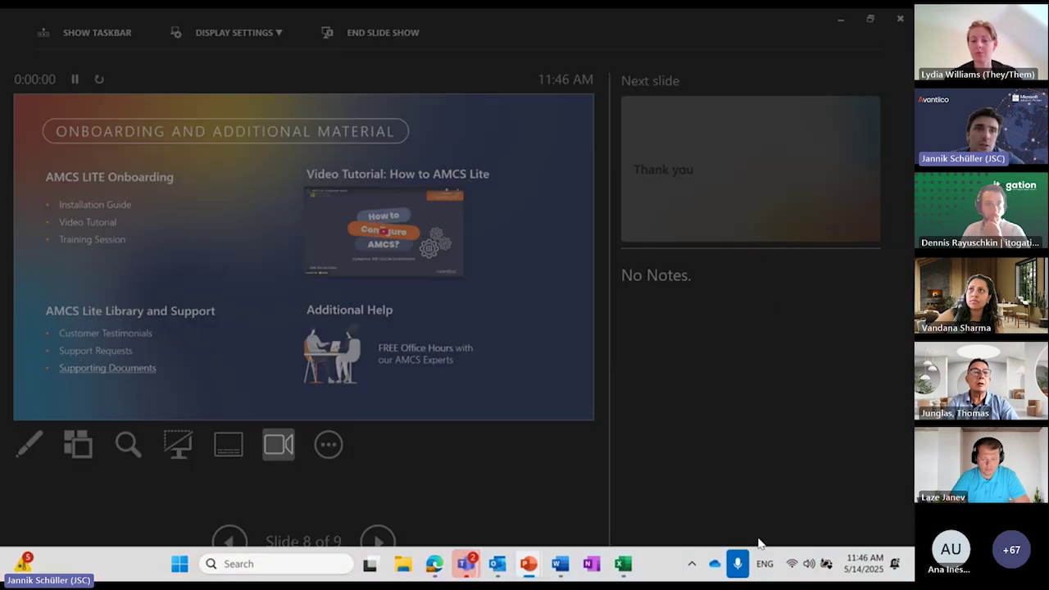
click(276, 32)
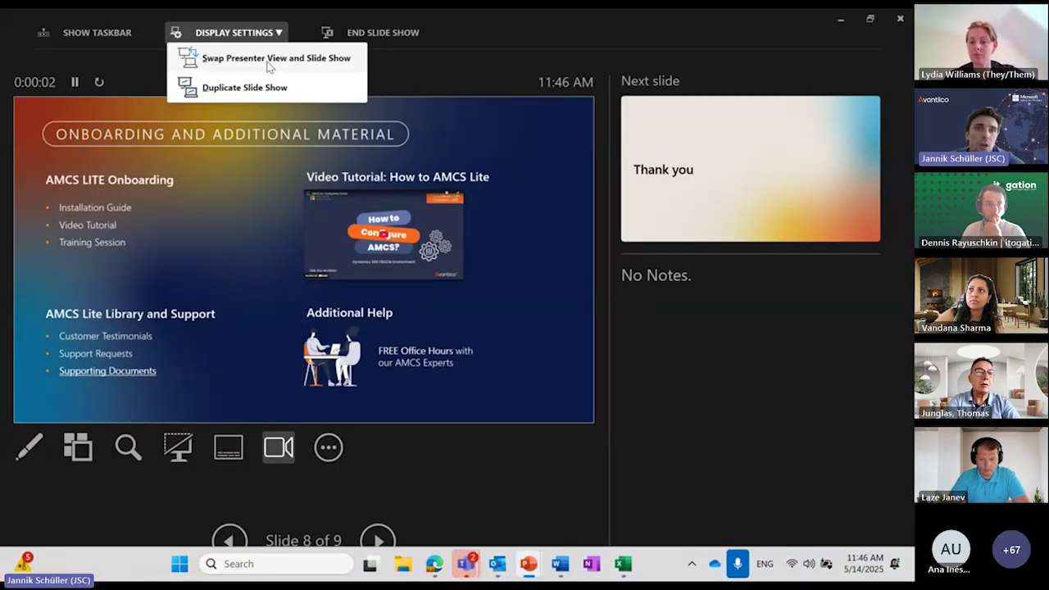
click(270, 59)
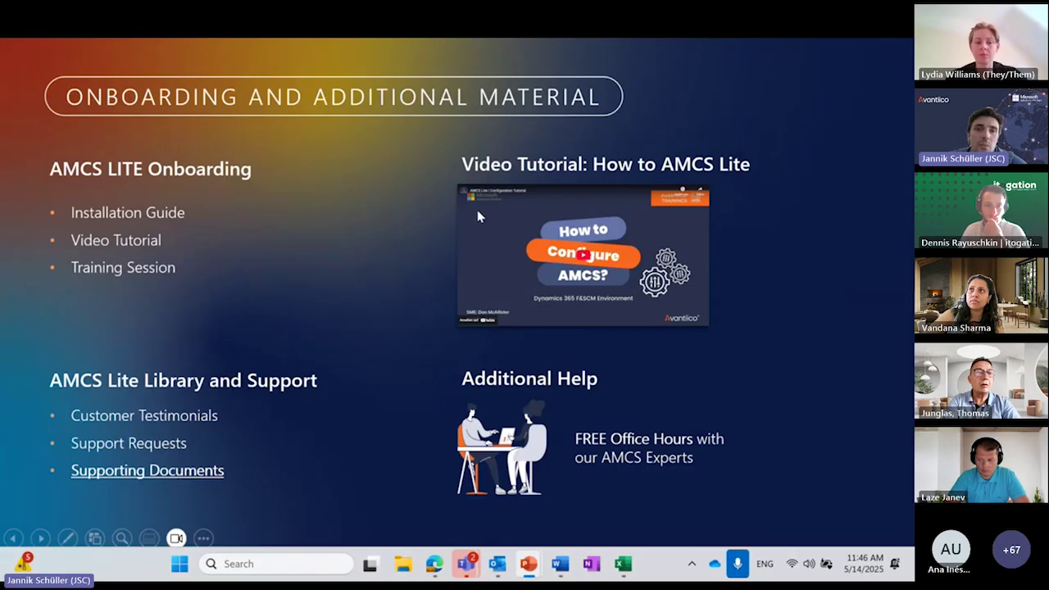